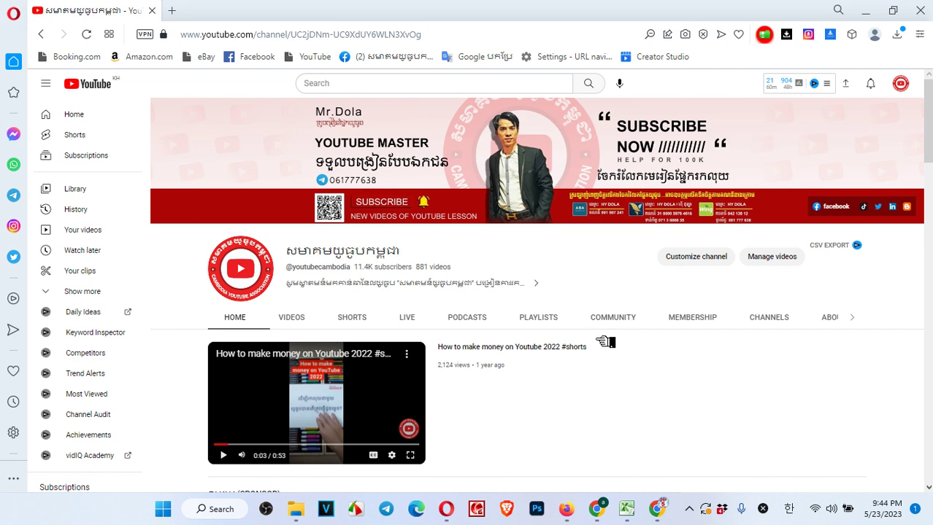
Open the channel's playlists, filter them to Created playlists and look through the list.
left_click(540, 318)
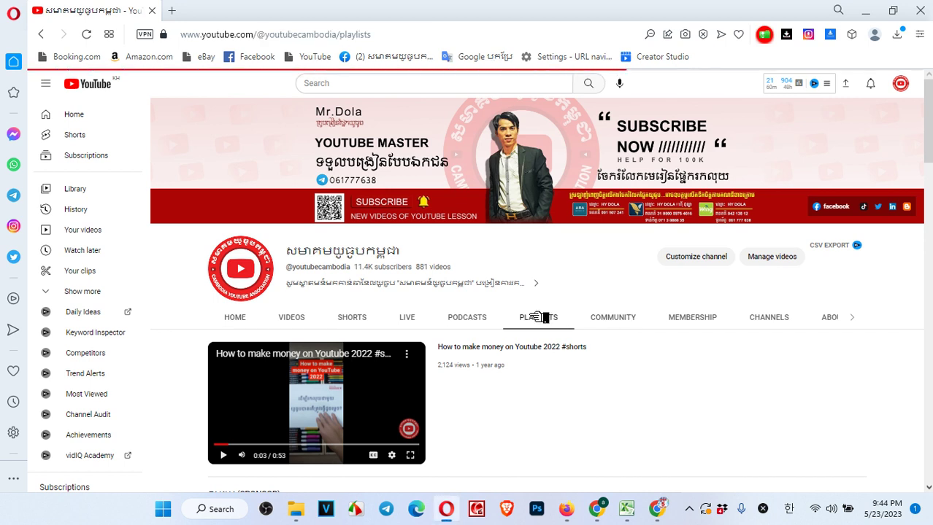
scroll(537, 317, "down", 4)
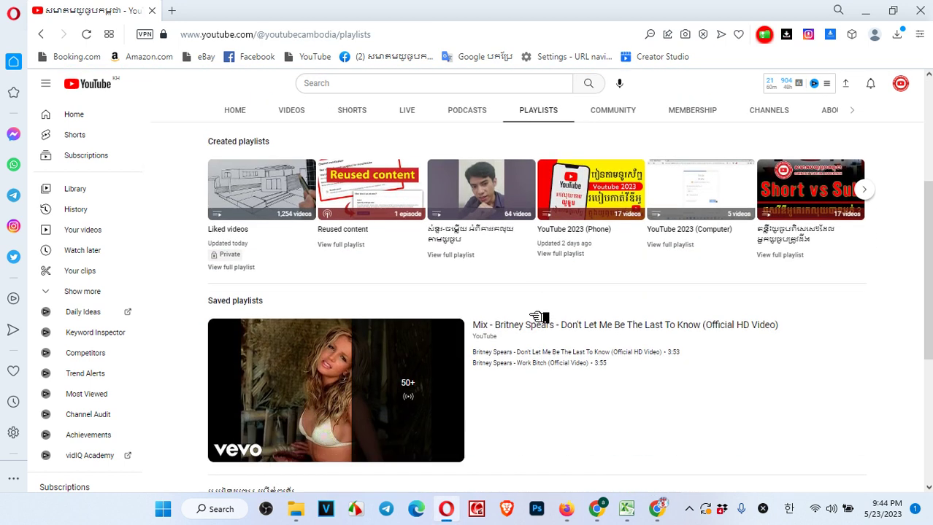
scroll(410, 239, "up", 2)
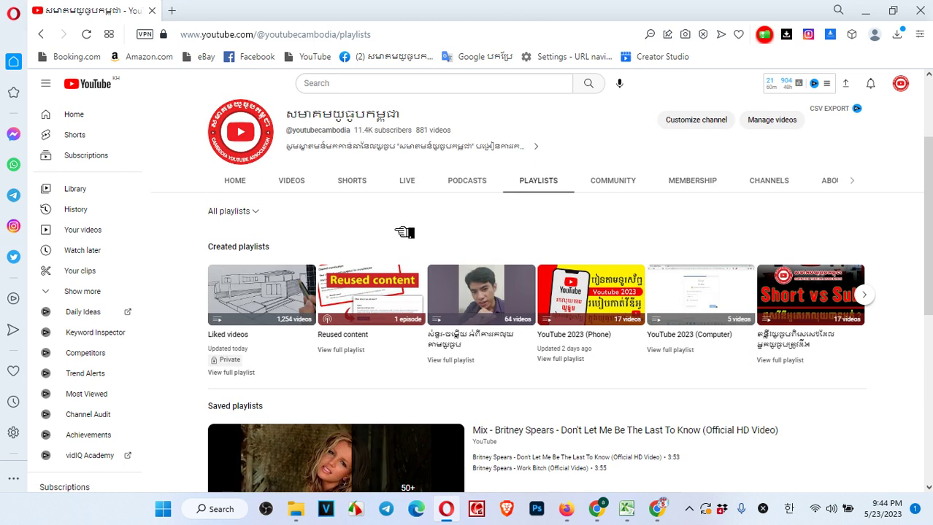
left_click(249, 212)
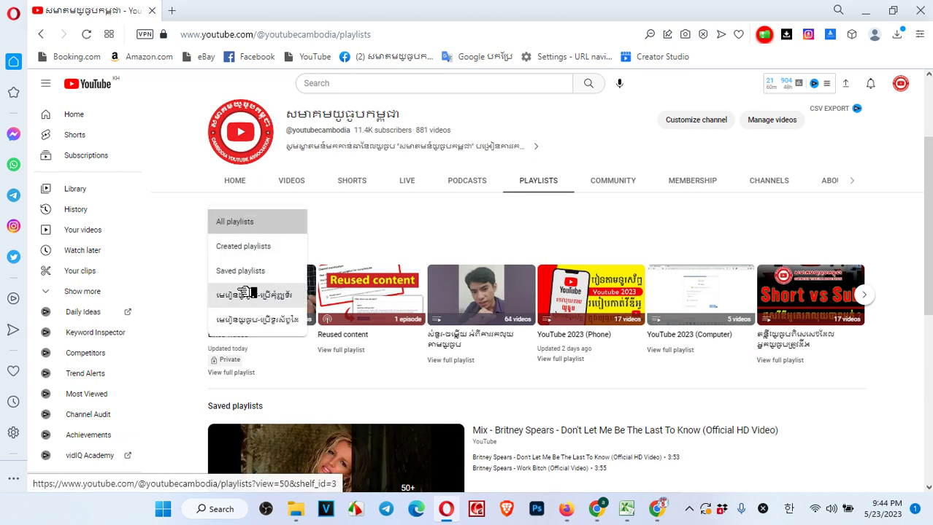
left_click(261, 249)
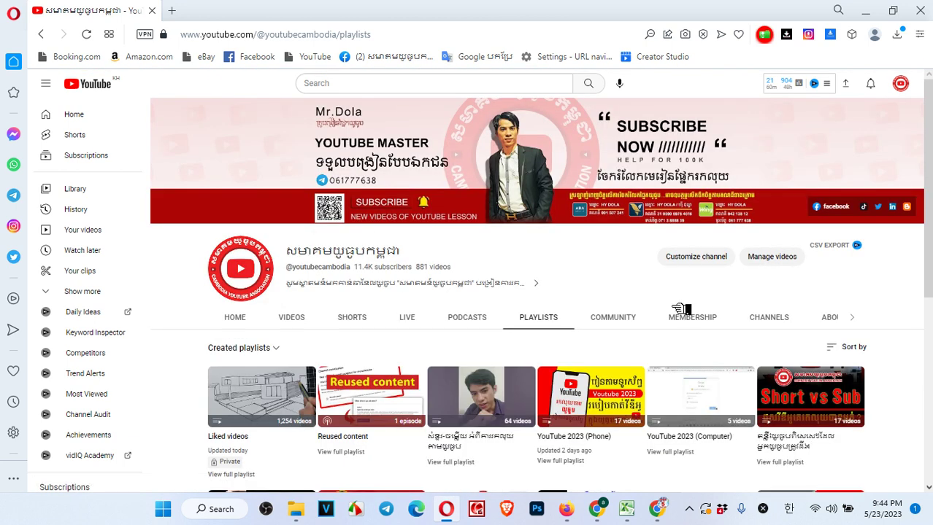
scroll(344, 354, "down", 3)
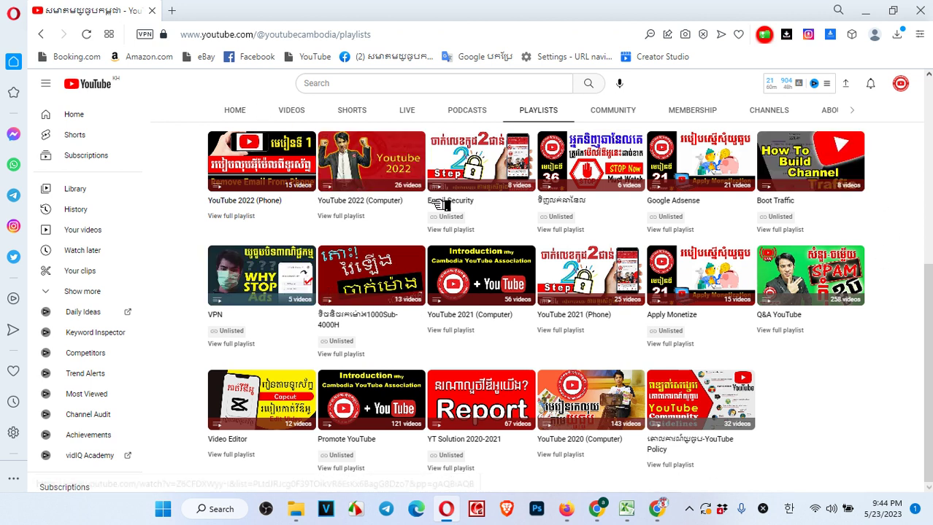
scroll(793, 416, "up", 2)
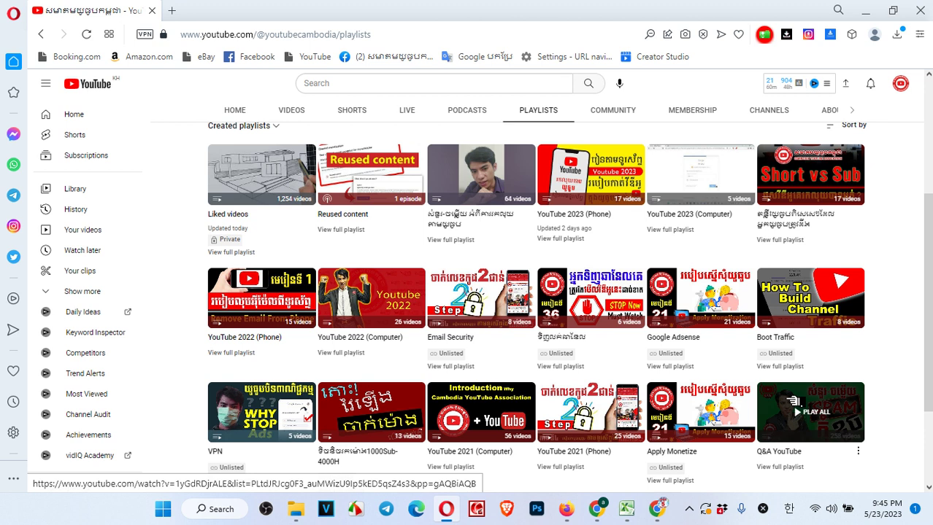
scroll(793, 416, "up", 2)
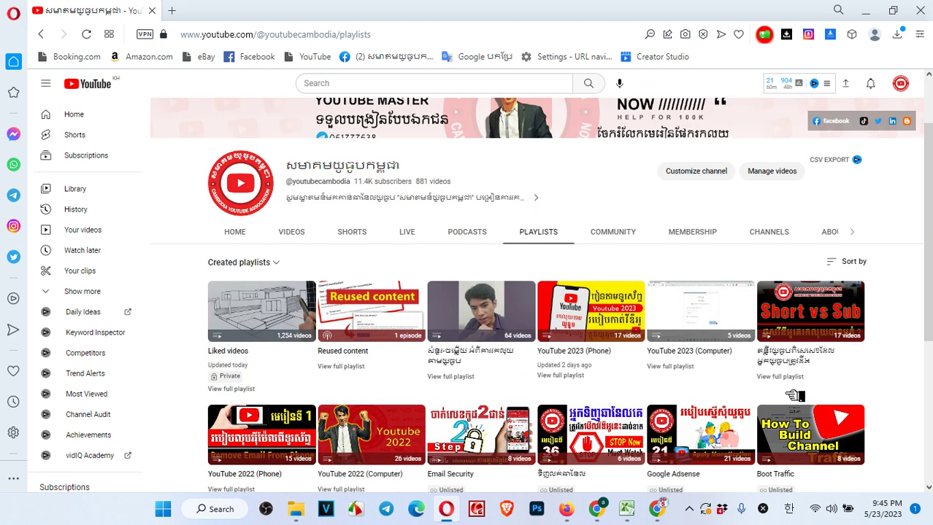
Start a new video upload with the file "How to increase view on Traffice YouTube Channel in 2023" from the Desktop folder.
left_click(847, 84)
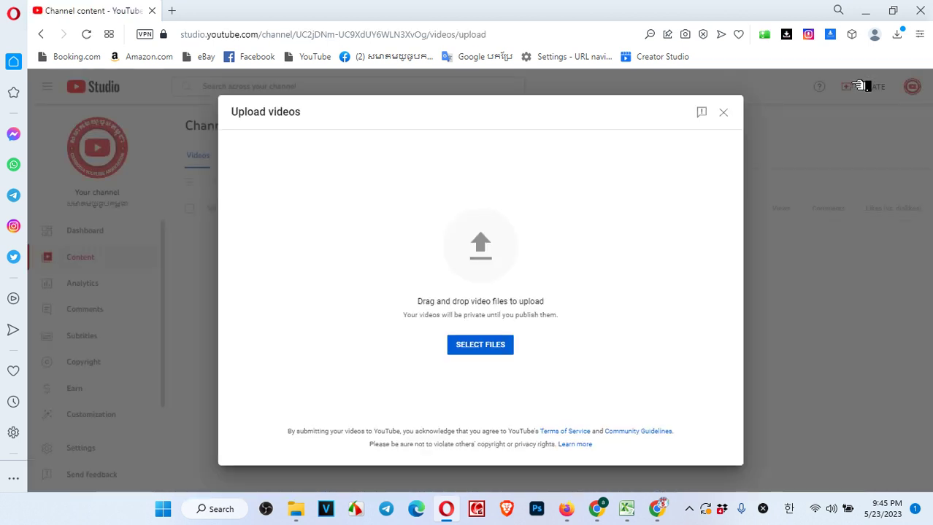
left_click(517, 347)
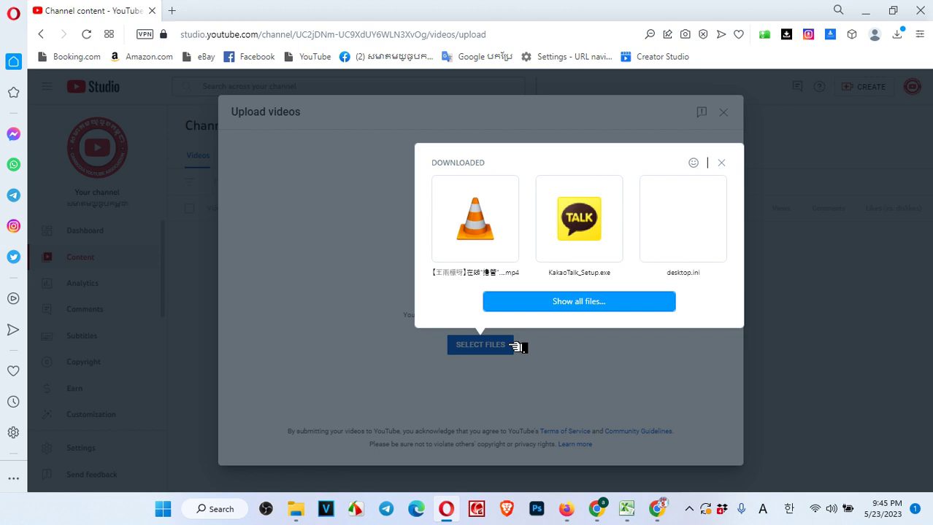
left_click(562, 303)
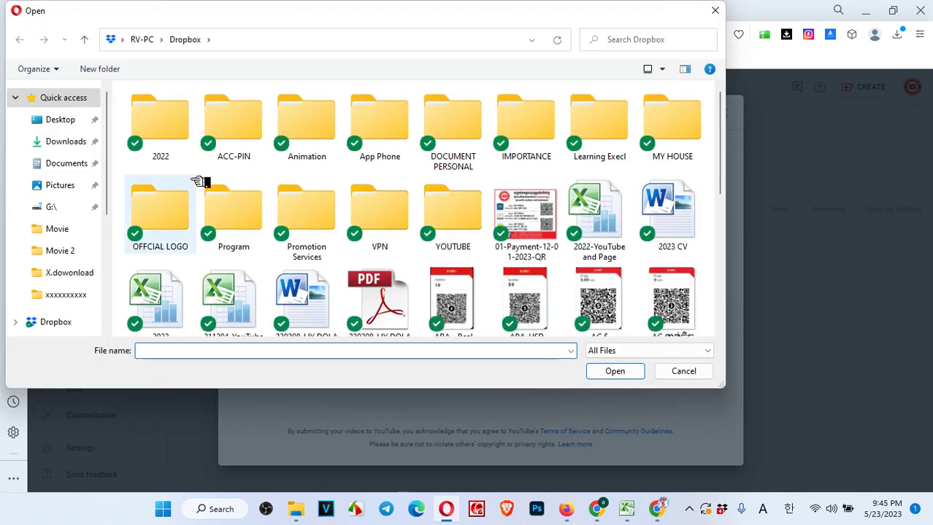
left_click(95, 162)
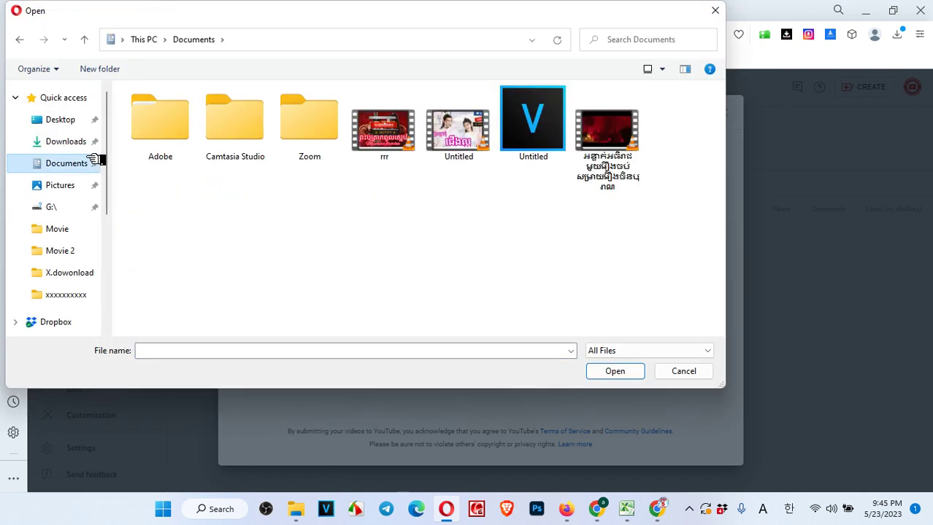
left_click(77, 120)
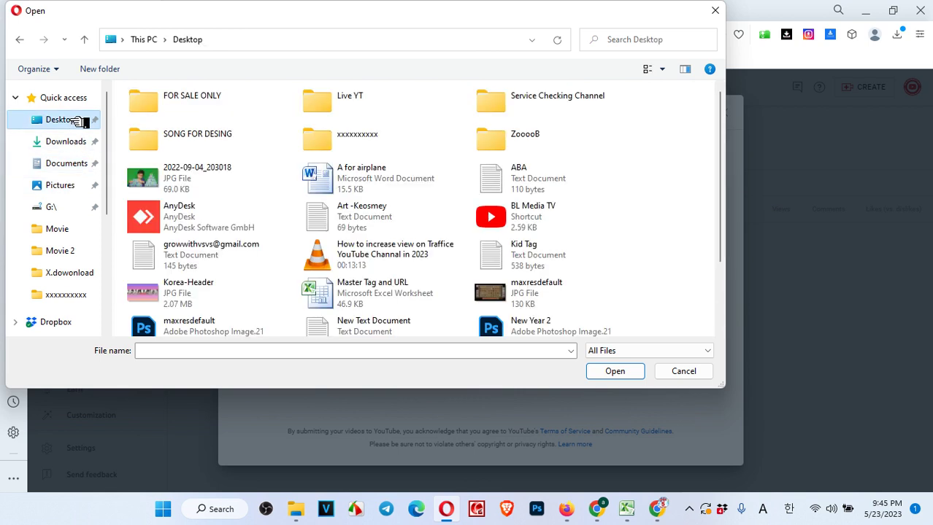
left_click(403, 252)
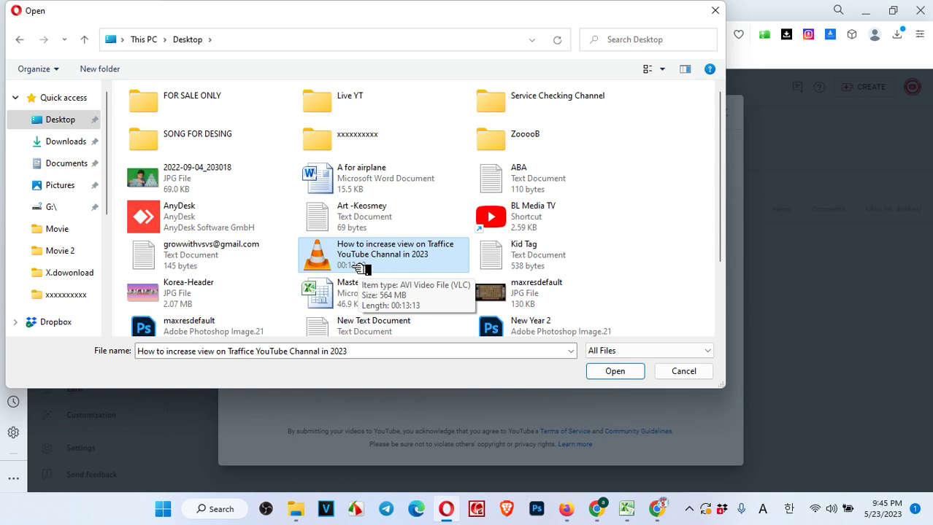
left_click(617, 373)
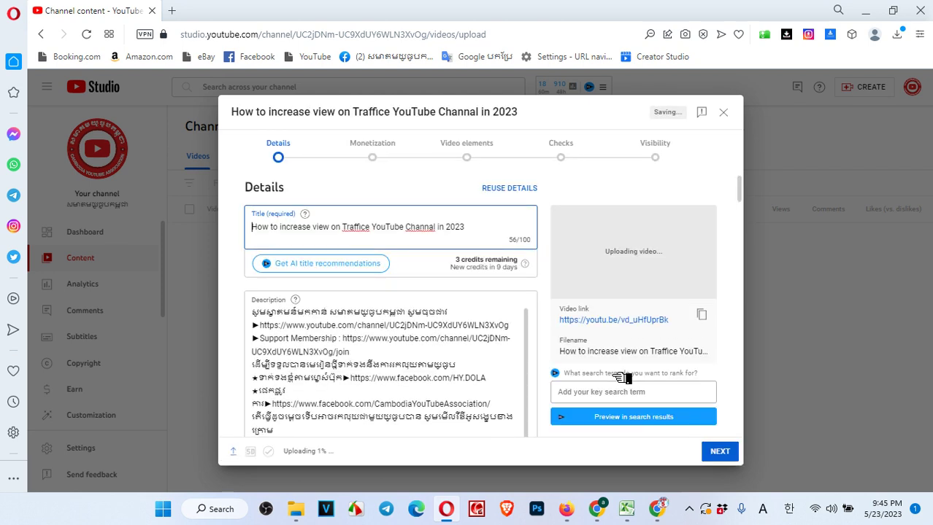
Correct the two misspelled words in the video title to "Traffic" and "Channel" using the spelling suggestions.
right_click(360, 230)
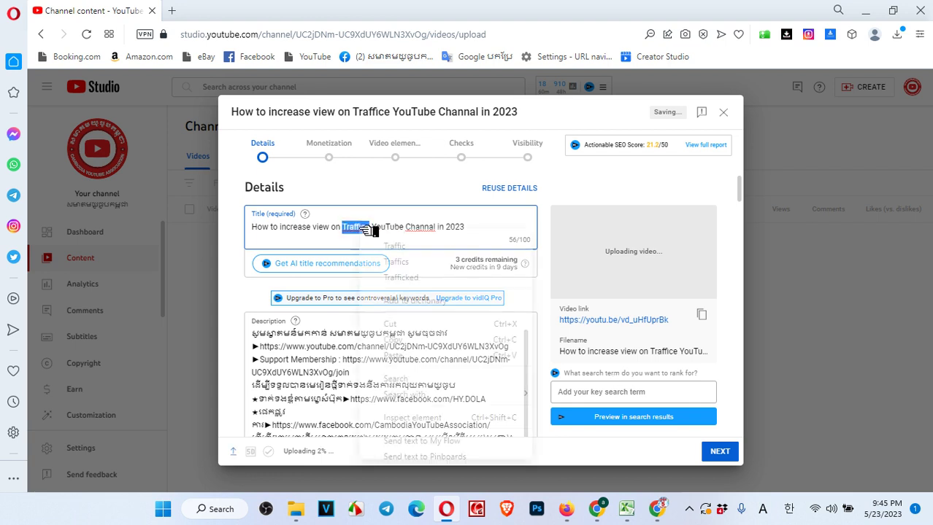
left_click(430, 246)
right_click(432, 231)
left_click(462, 248)
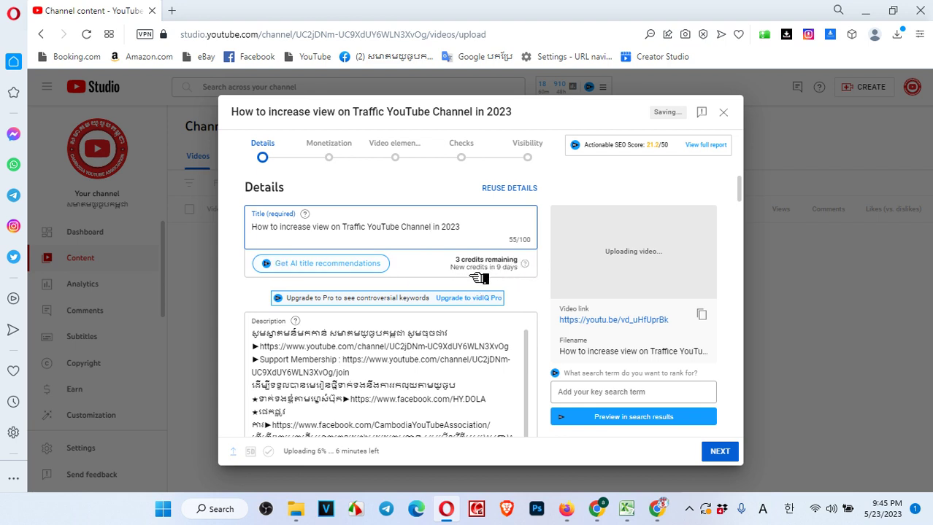
Generate AI title recommendations and use "Unlock the Secret to Growing Your YouTube Views in 2023!" as the video title.
left_click(283, 266)
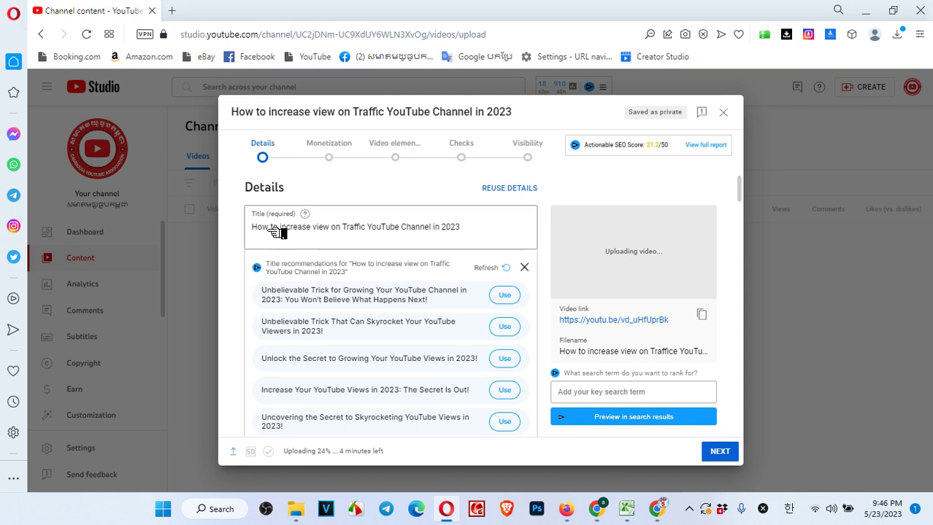
left_click_drag(253, 227, 503, 231)
scroll(483, 274, "down", 1)
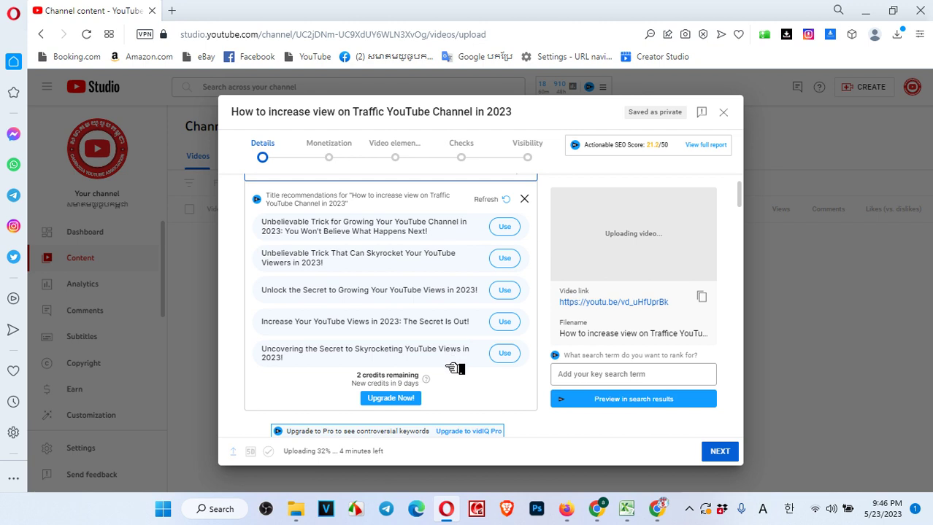
scroll(453, 368, "up", 2)
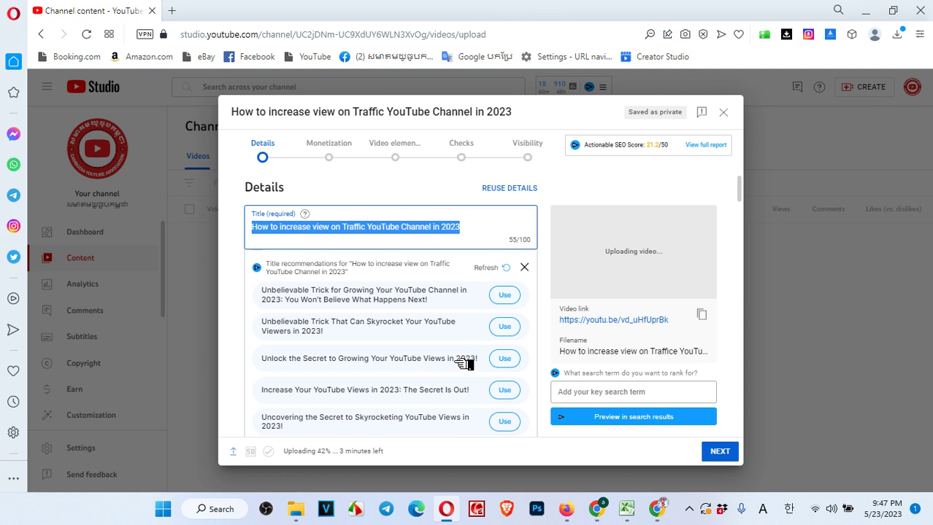
left_click(505, 359)
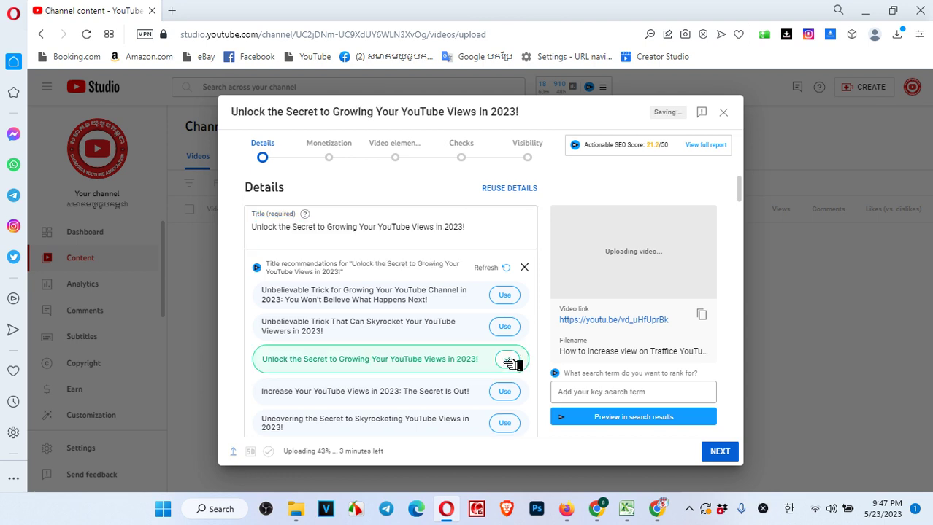
Copy the full text of the new video title.
scroll(533, 339, "down", 1)
scroll(532, 340, "up", 1)
left_click_drag(490, 231, 204, 222)
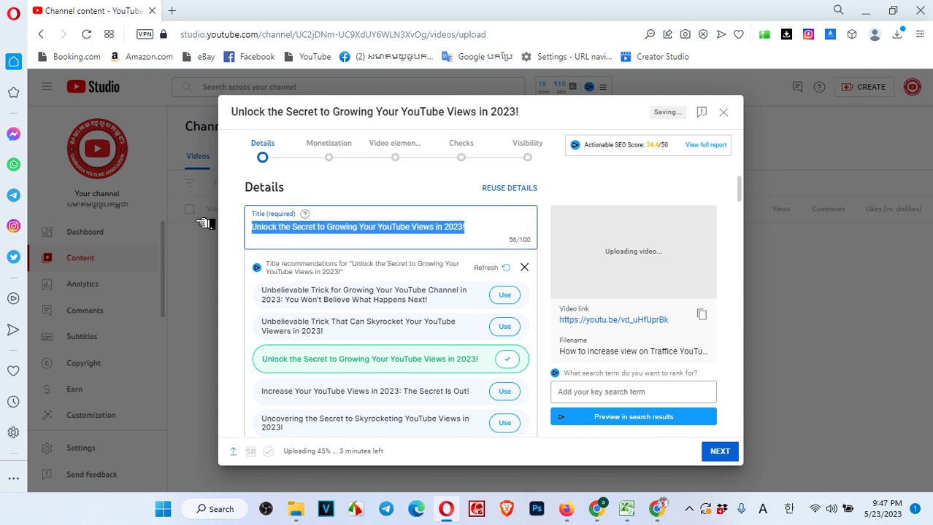
right_click(326, 230)
left_click(536, 230)
left_click_drag(510, 238, 253, 227)
right_click(301, 230)
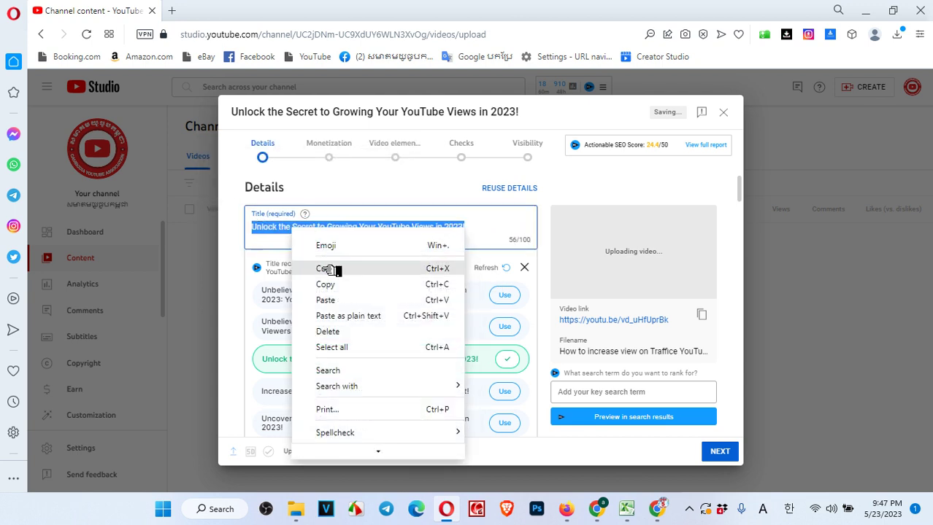
left_click(309, 287)
Generate AI description recommendations with the copied title "Unlock the Secret to Growing Your YouTube Views in 2023!" as keywords.
scroll(533, 286, "down", 3)
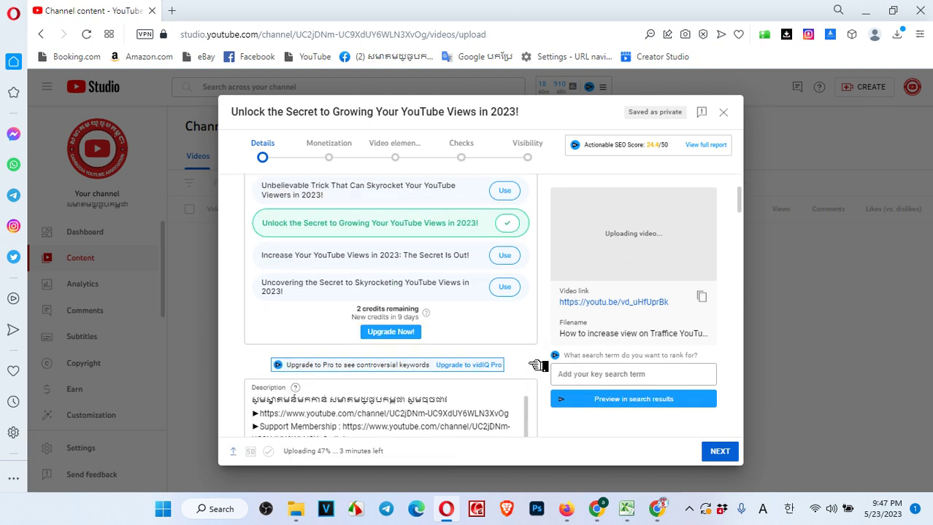
scroll(515, 338, "down", 10)
scroll(503, 377, "down", 10)
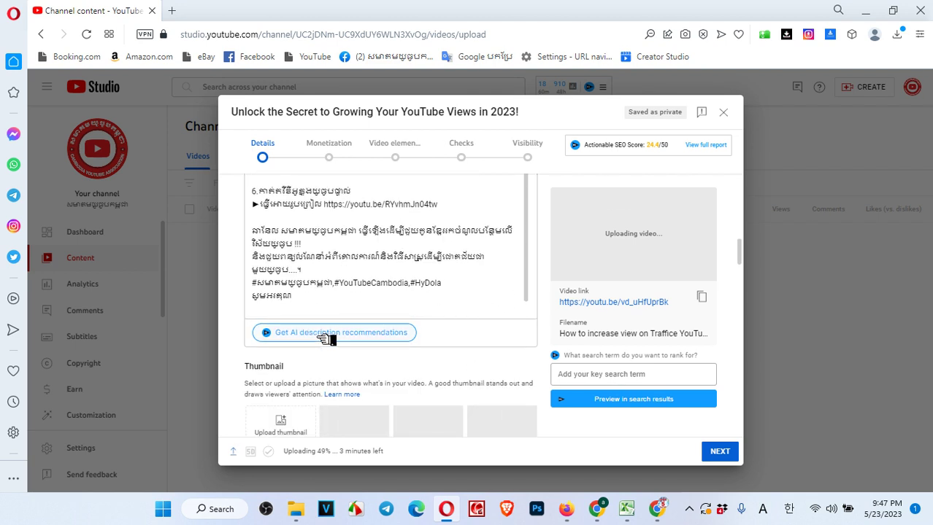
left_click(326, 333)
right_click(326, 347)
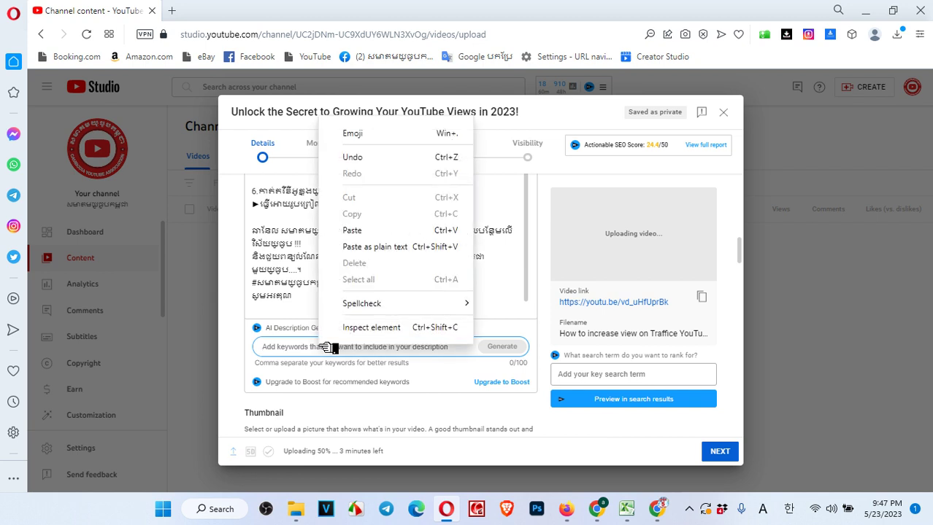
left_click(372, 229)
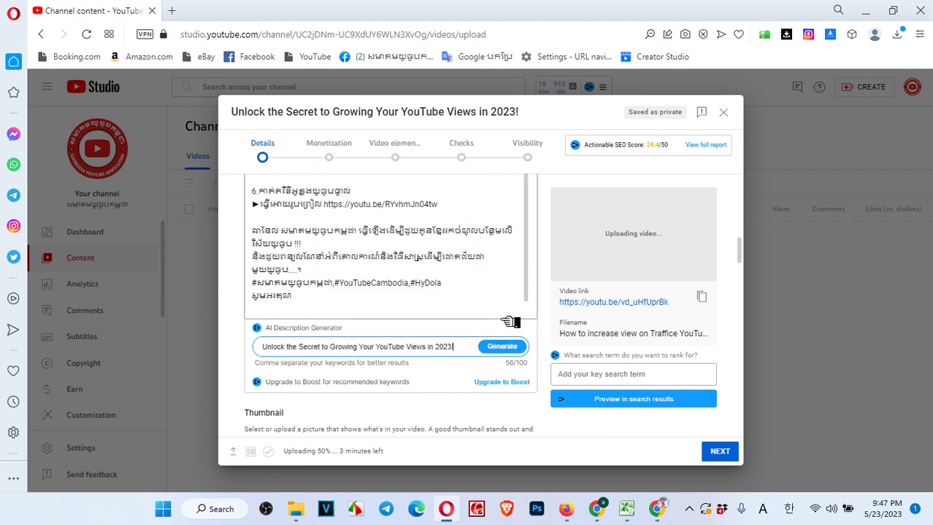
left_click(502, 347)
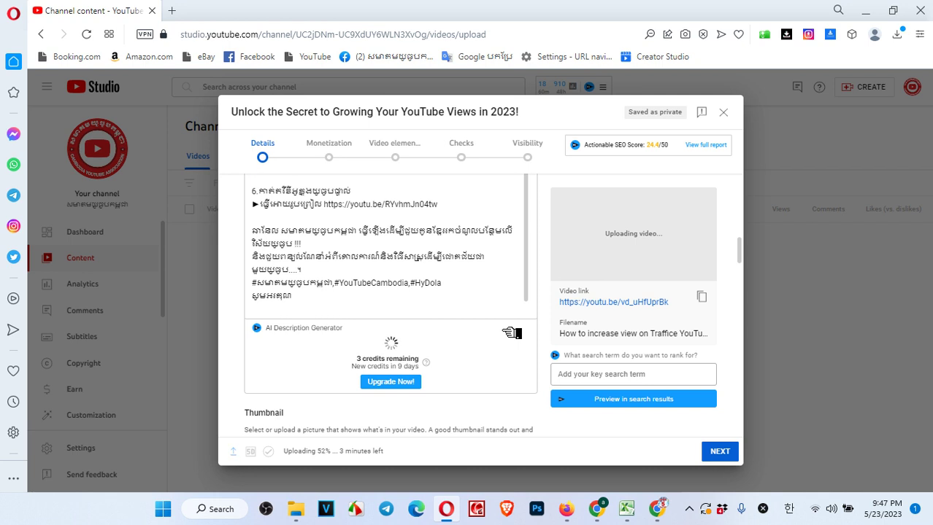
Review the three generated descriptions and insert the third one into the video description.
scroll(530, 343, "down", 3)
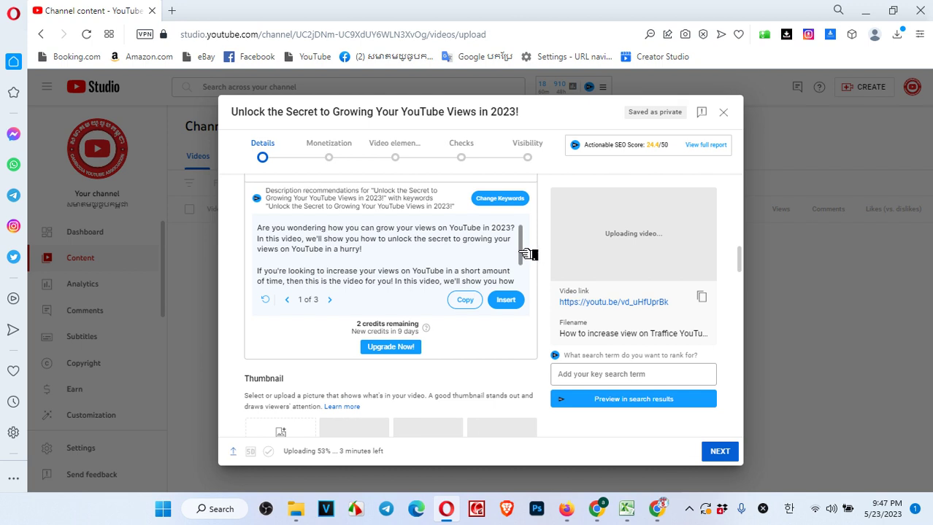
mouse_move(527, 250)
left_mouse_down()
mouse_move(525, 288)
mouse_move(527, 232)
left_mouse_up()
left_click(332, 300)
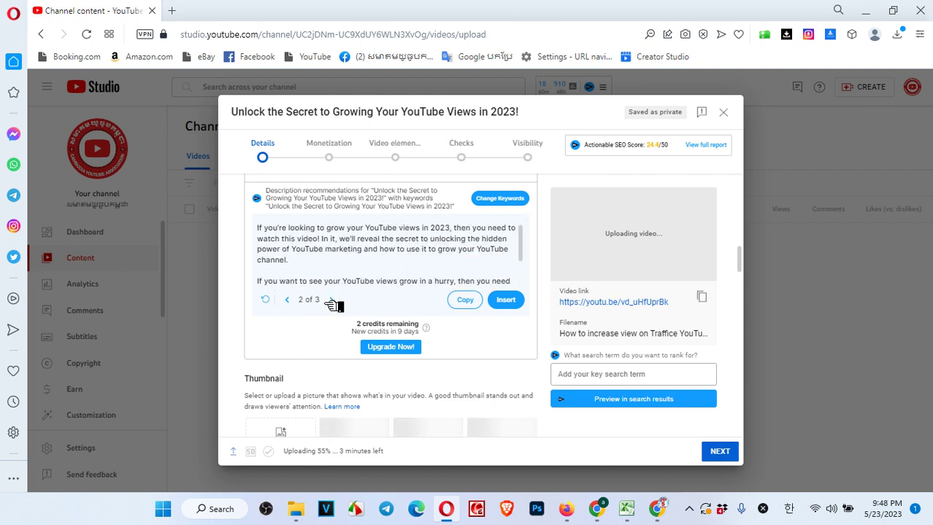
scroll(434, 254, "up", 1)
scroll(474, 243, "down", 2)
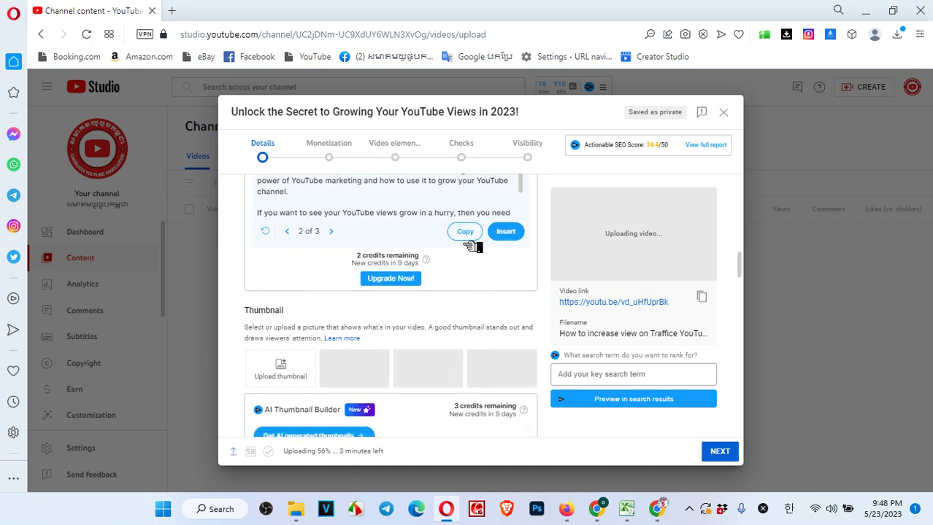
scroll(474, 245, "up", 1)
mouse_move(526, 248)
left_mouse_down()
mouse_move(527, 285)
mouse_move(531, 235)
left_mouse_up()
left_click(332, 300)
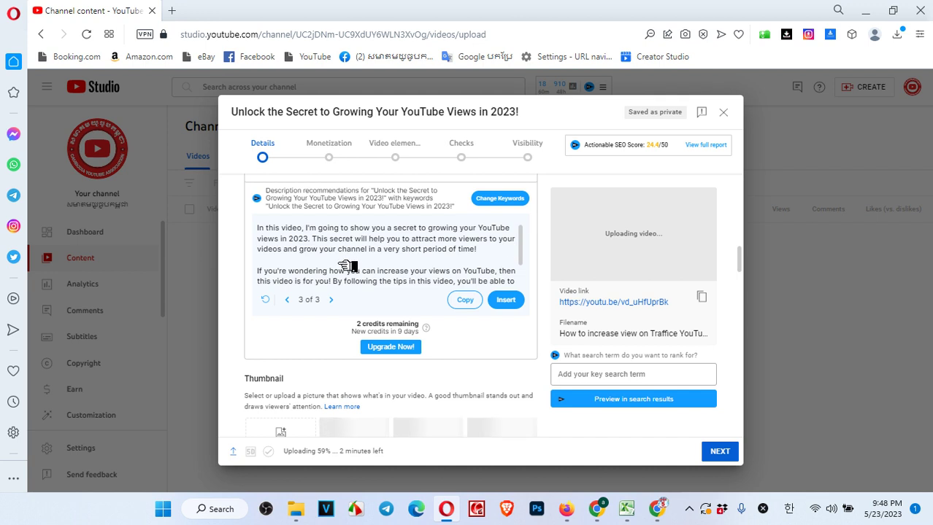
scroll(349, 267, "down", 1)
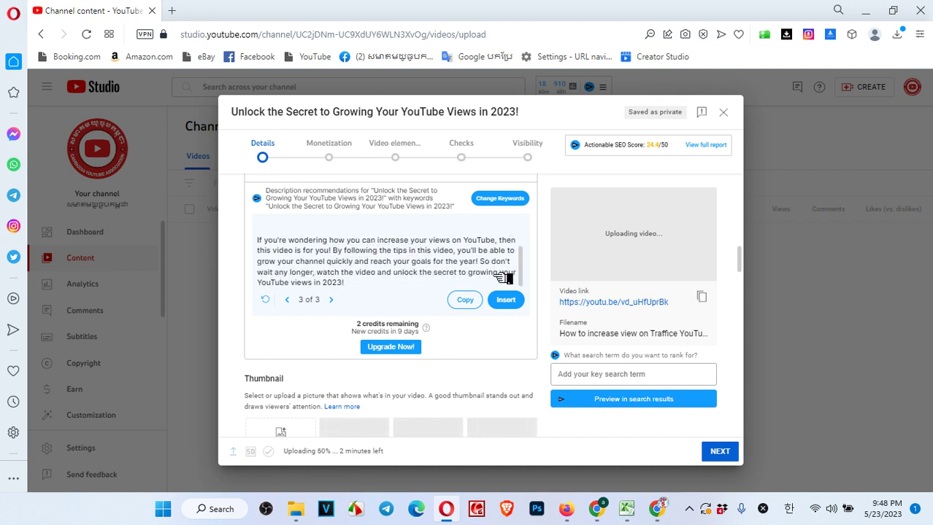
left_click(505, 301)
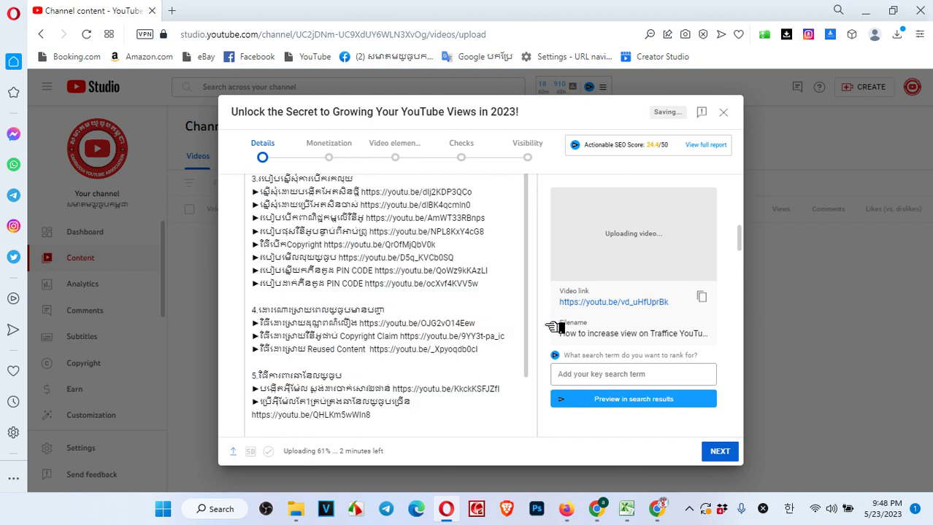
Replace the entire existing video description with only the third recommended description.
left_click(434, 319)
key("ctrl+a")
scroll(438, 323, "down", 10)
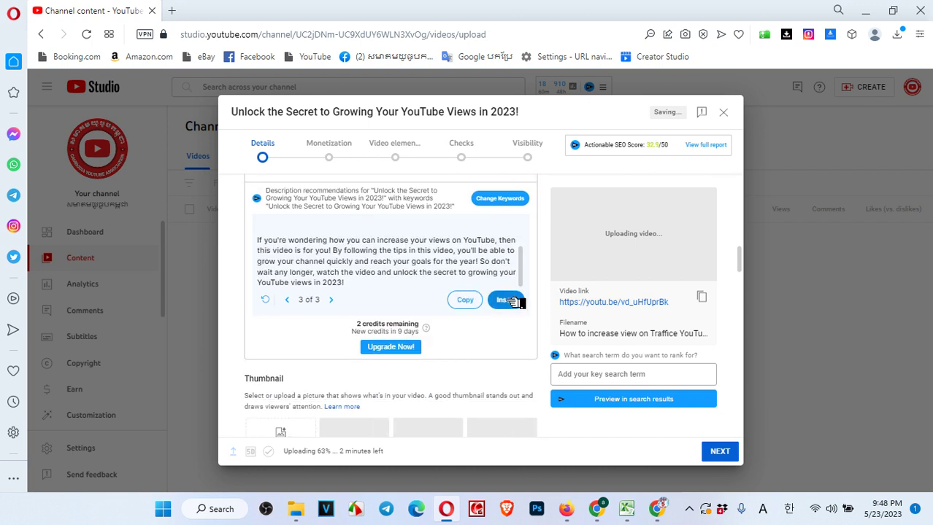
left_click(511, 300)
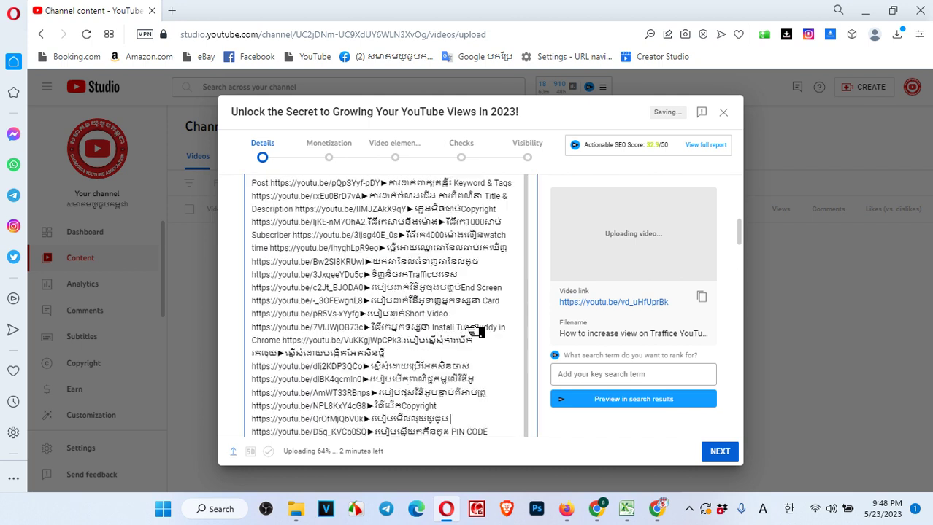
key("ctrl+a")
key("BackSpace")
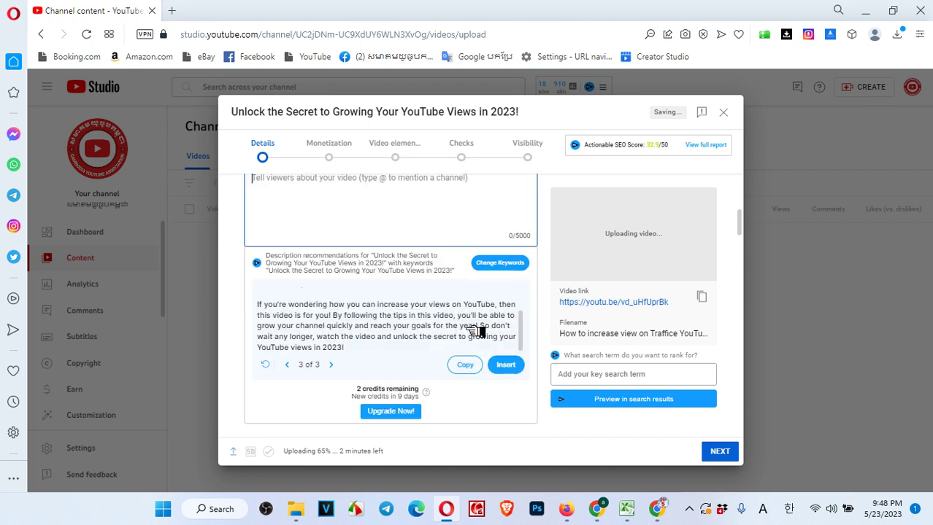
left_click(505, 365)
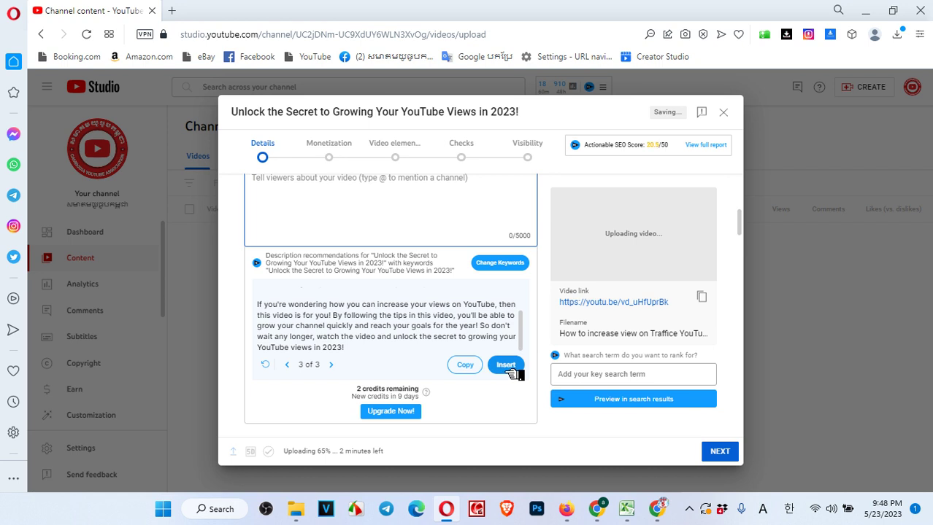
scroll(503, 325, "up", 2)
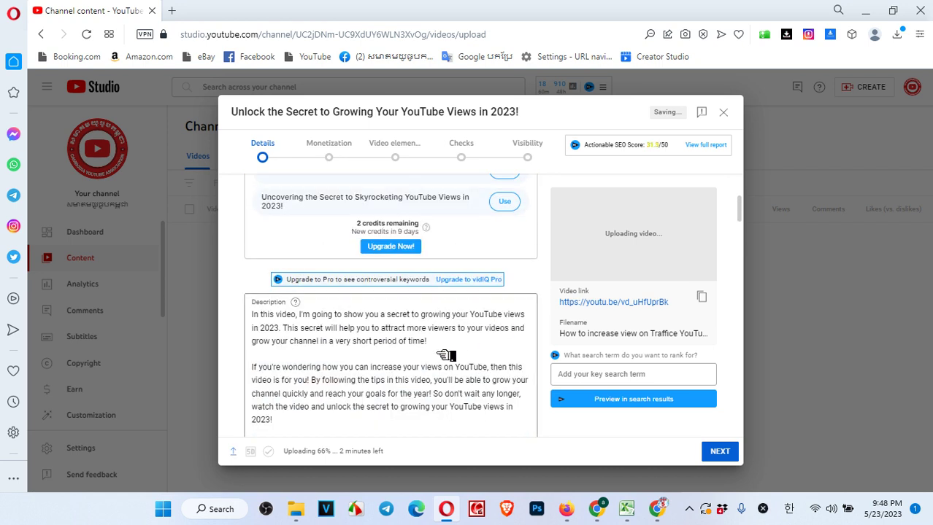
Add the video to the "YouTube 2023 (Computer)" playlist and the playlist whose name ends in "1000Sub-4000H".
scroll(445, 357, "down", 1)
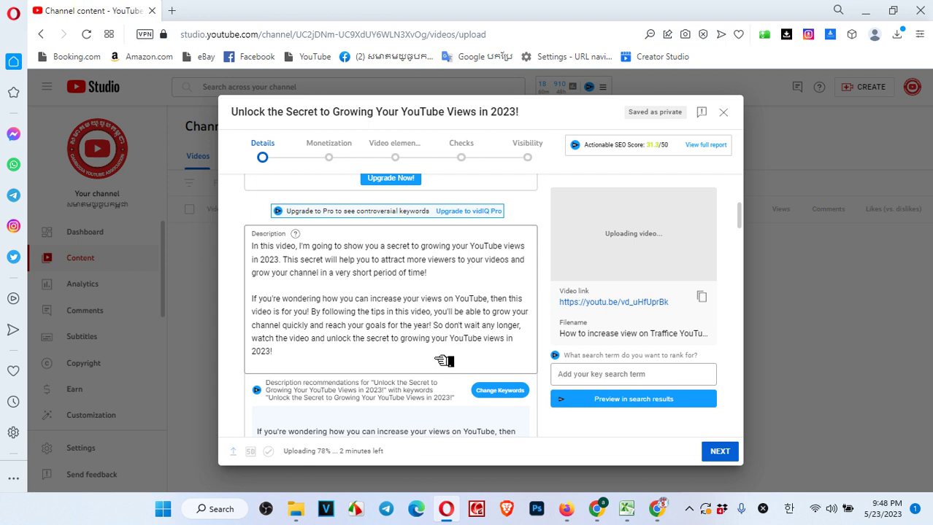
scroll(444, 361, "up", 6)
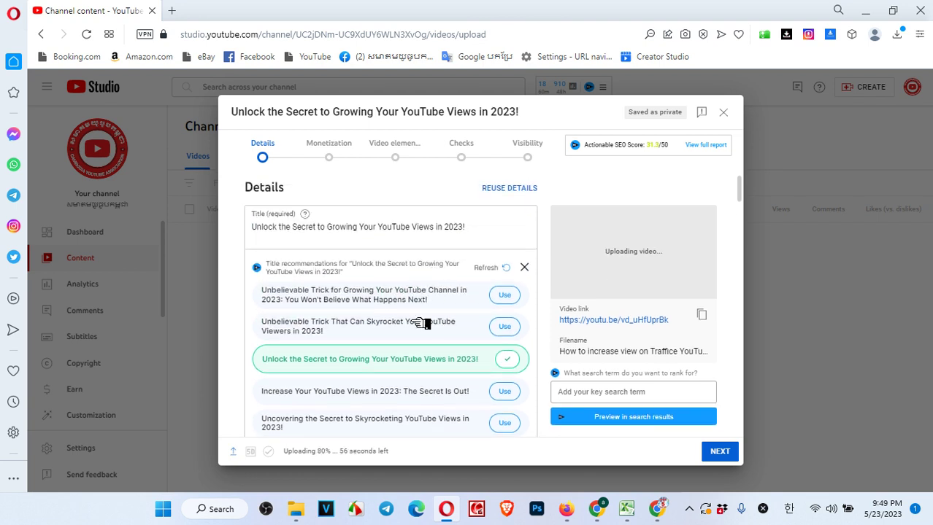
scroll(423, 307, "down", 5)
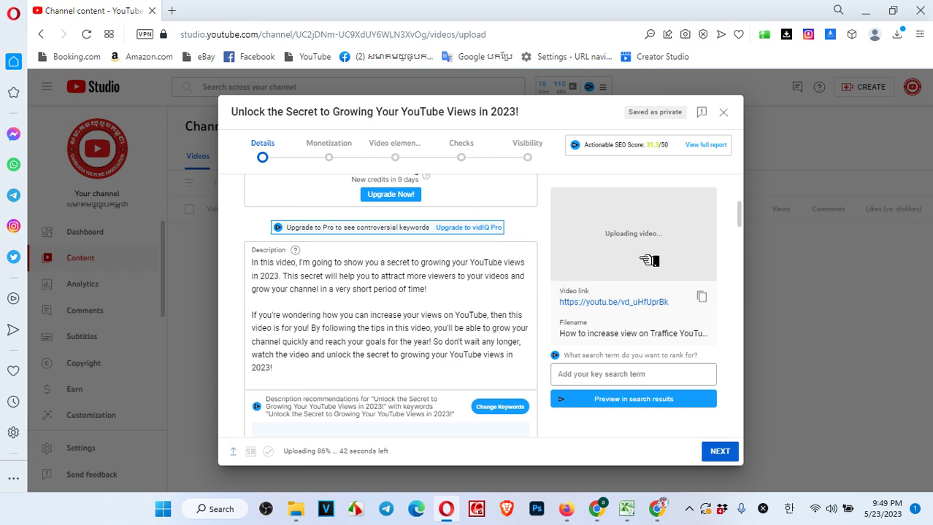
scroll(649, 260, "down", 4)
scroll(552, 341, "down", 2)
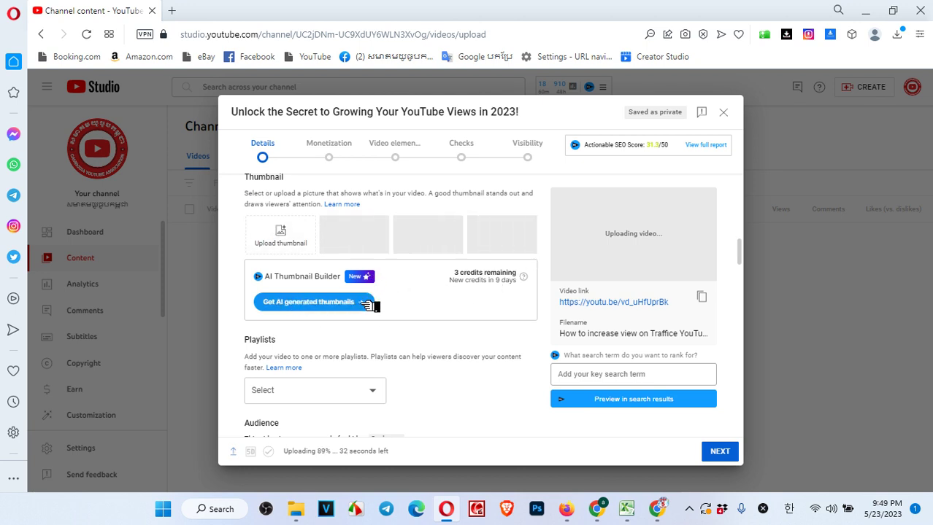
left_click(373, 392)
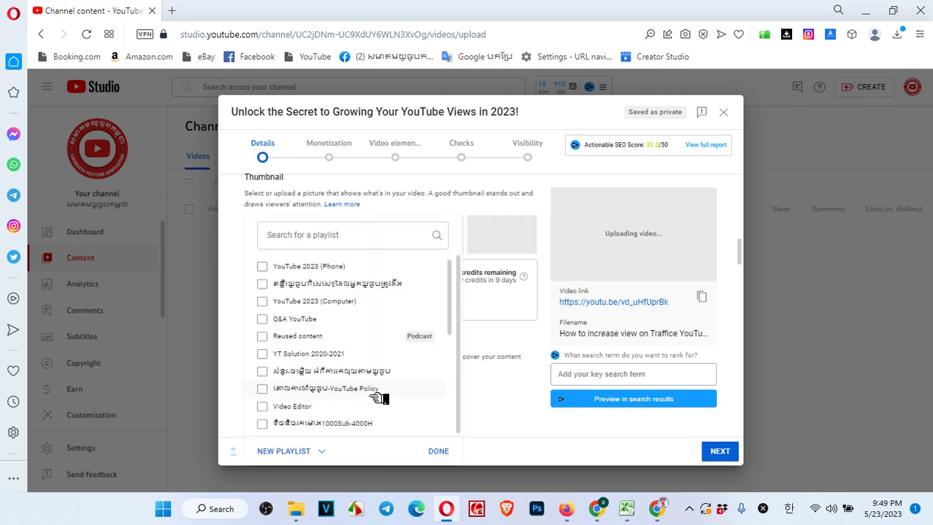
left_click_drag(457, 271, 458, 311)
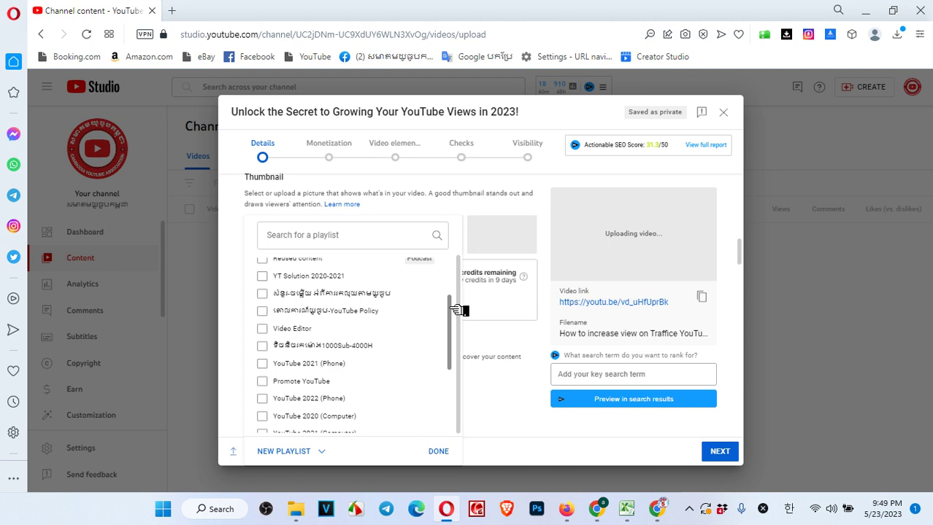
left_click(262, 343)
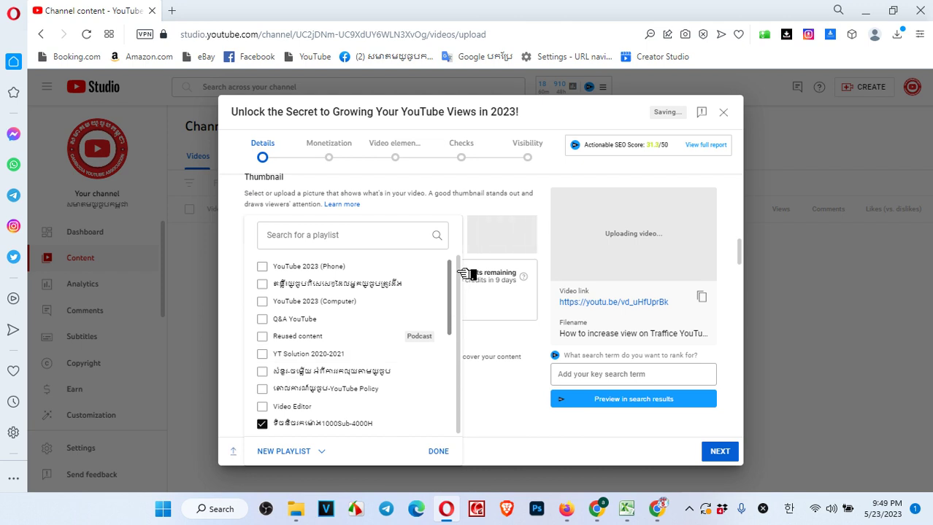
left_click(279, 302)
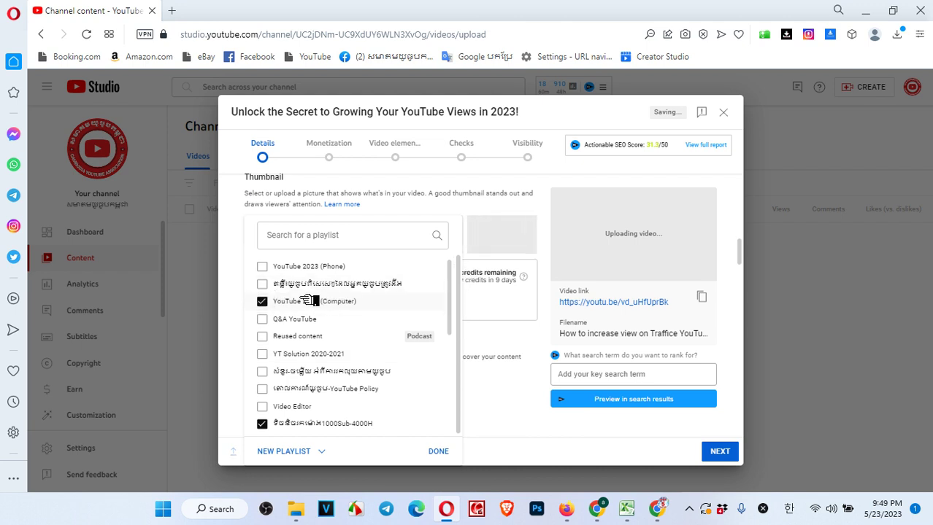
left_click(438, 449)
Add the recommended tags "make money on youtube" and "earn money on youtube" to the video's tags.
scroll(471, 360, "down", 2)
scroll(471, 360, "down", 3)
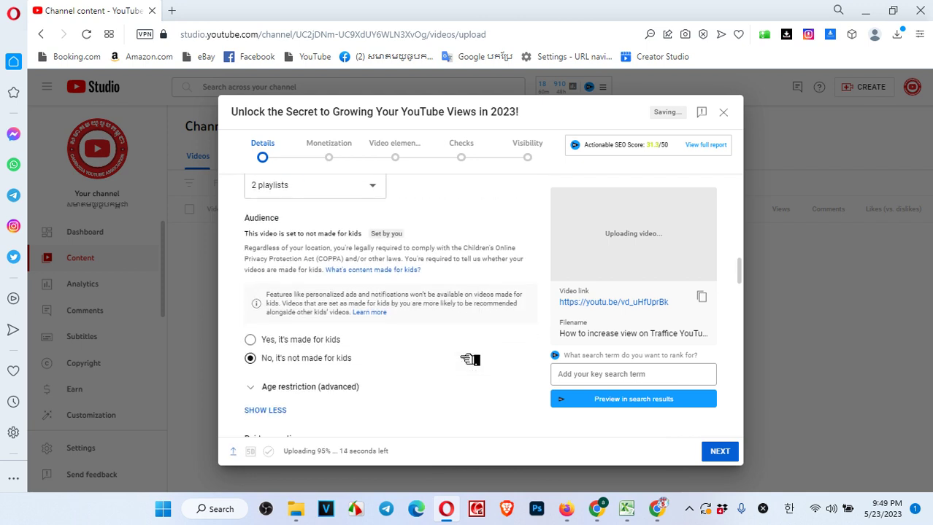
scroll(300, 297, "down", 6)
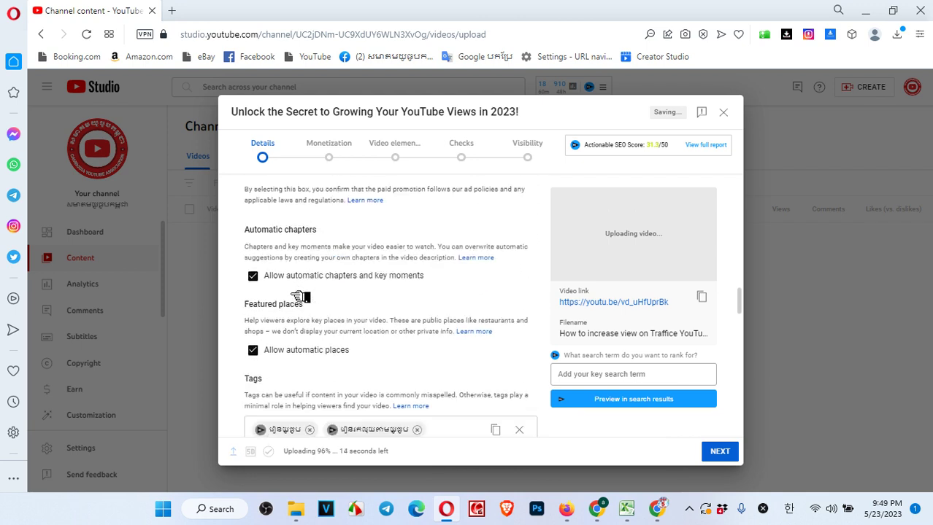
scroll(301, 297, "down", 1)
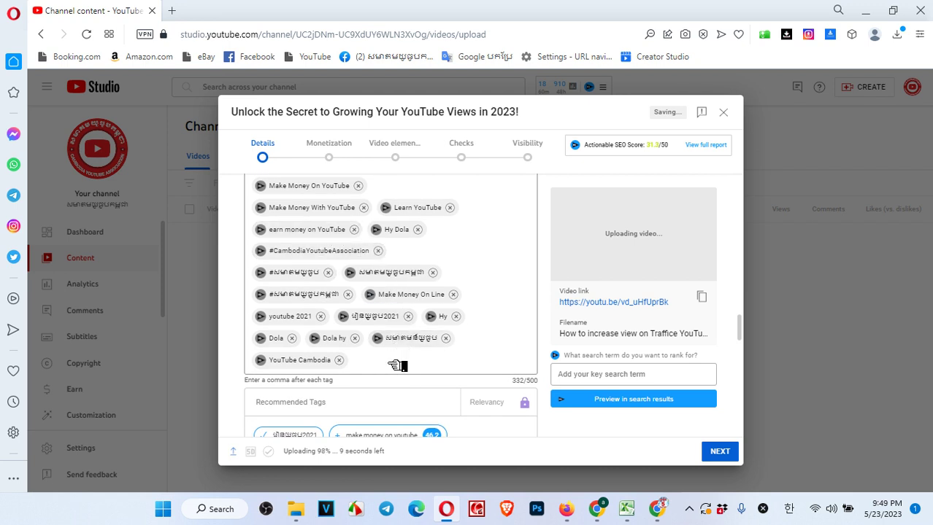
scroll(398, 364, "down", 1)
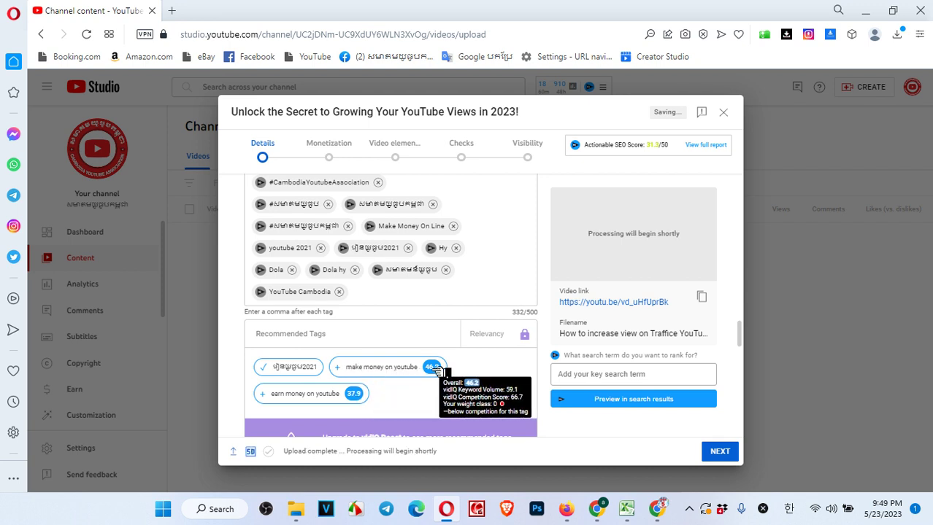
left_click(345, 368)
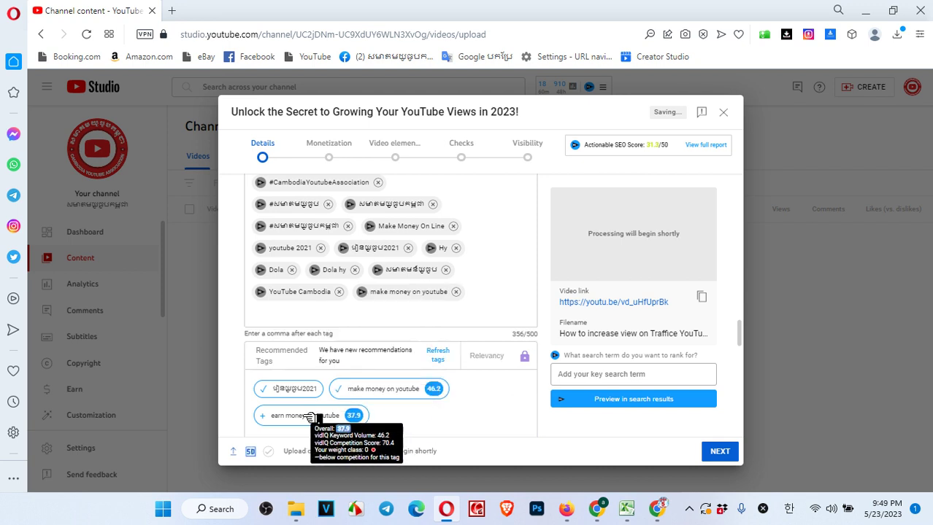
left_click(270, 418)
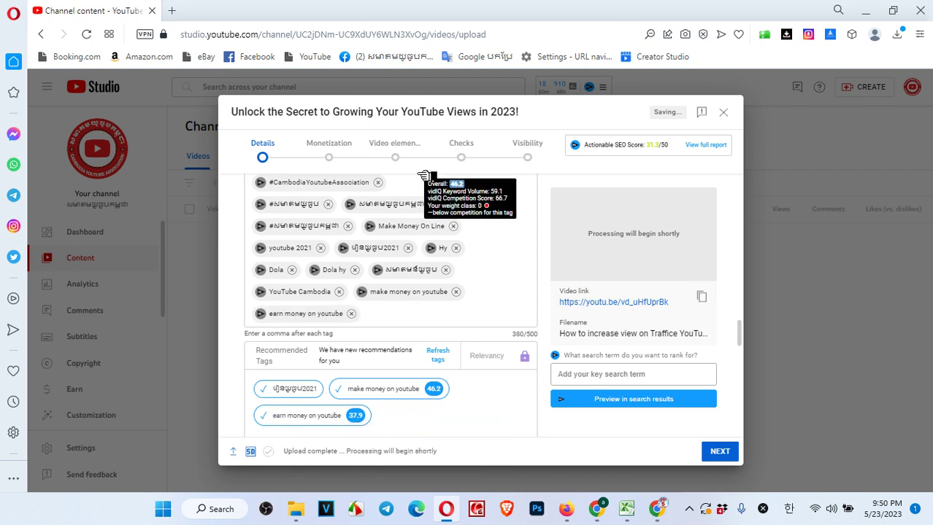
Copy the video title "Unlock the Secret to Growing Your YouTube Views in 2023!" into the tags and refresh the tag recommendations.
left_click_drag(234, 113, 514, 113)
right_click(516, 114)
left_click(546, 169)
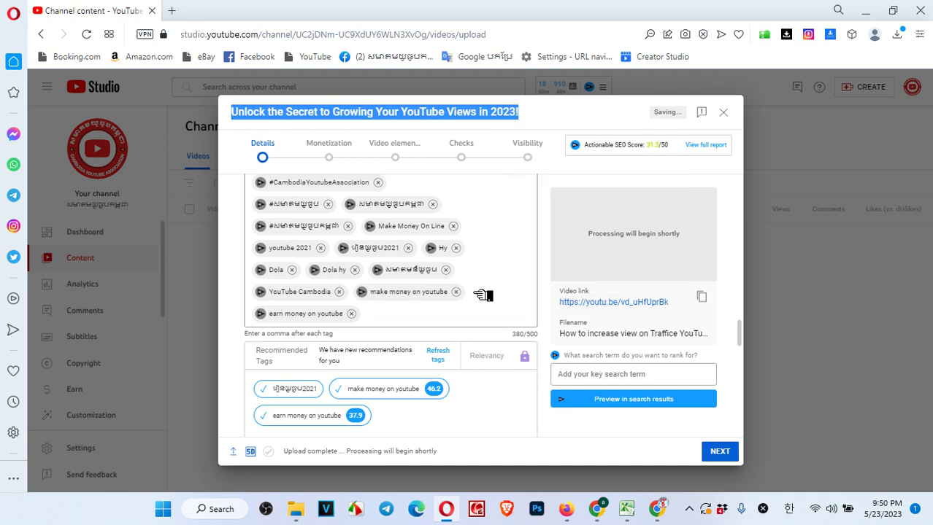
right_click(432, 324)
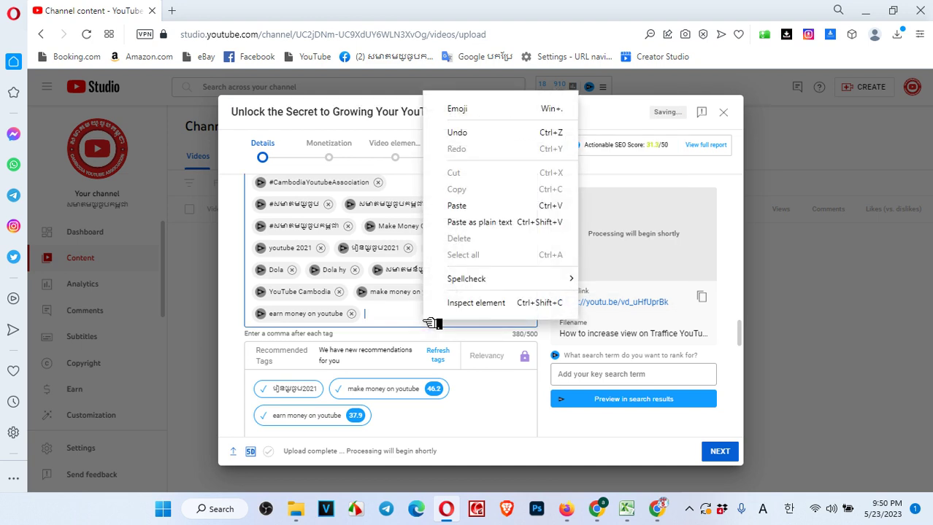
left_click(467, 204)
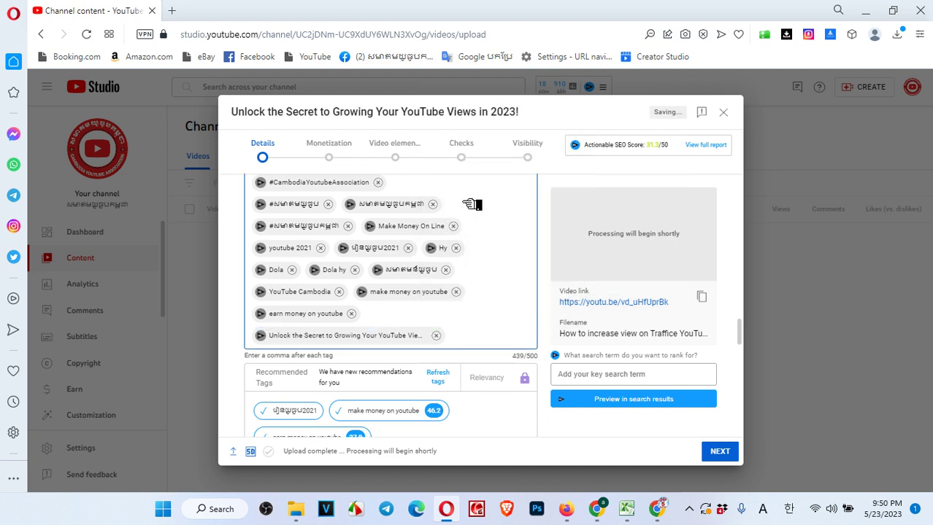
left_click(441, 380)
Search the Keyword Inspector for the copied title "Unlock the Secret to Growing Your YouTube Views in 2023!".
scroll(319, 372, "down", 2)
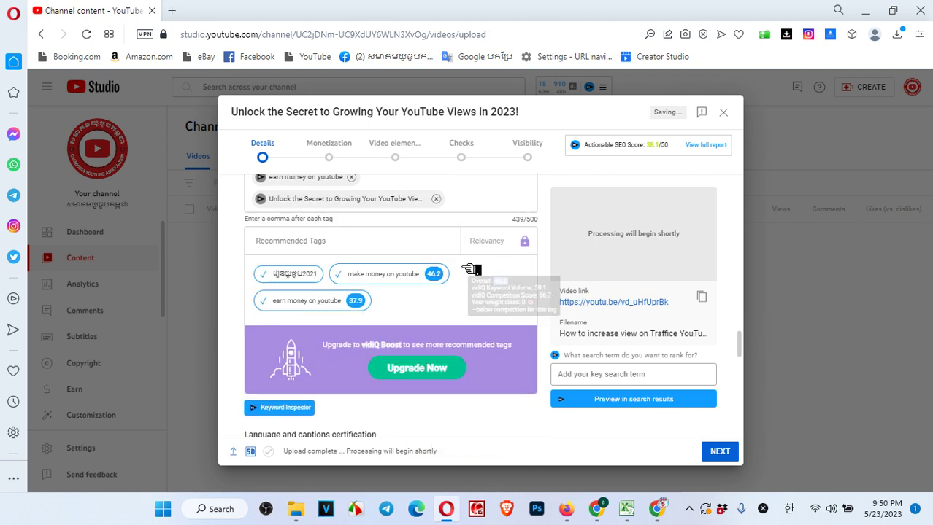
scroll(412, 336, "down", 2)
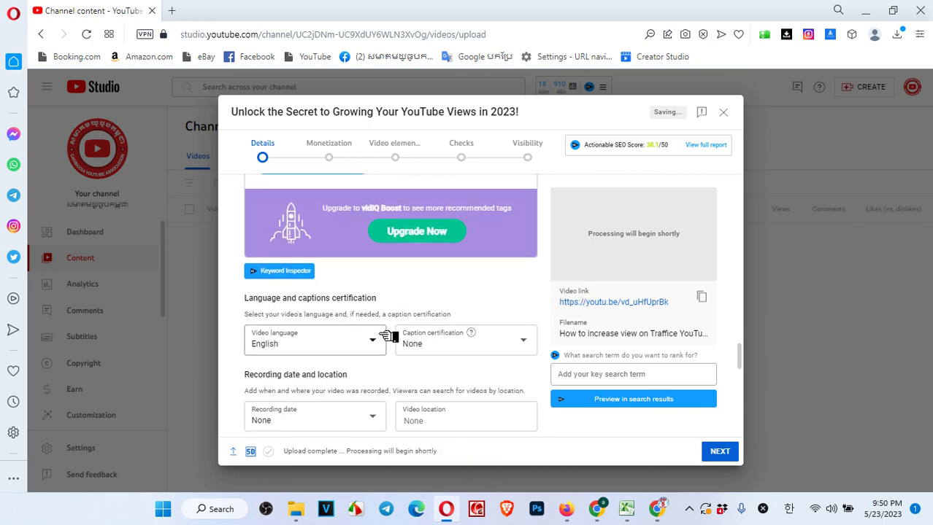
left_click(306, 272)
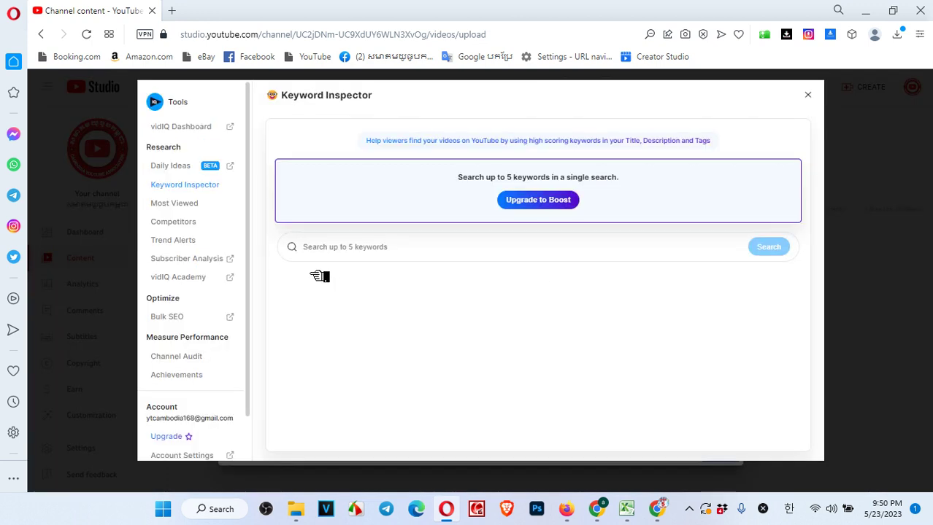
right_click(403, 252)
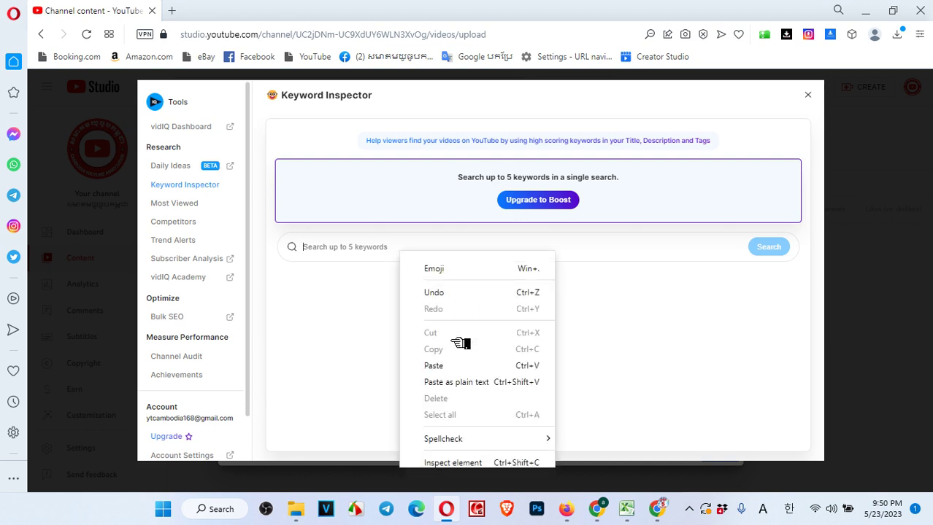
left_click(461, 366)
left_click(782, 249)
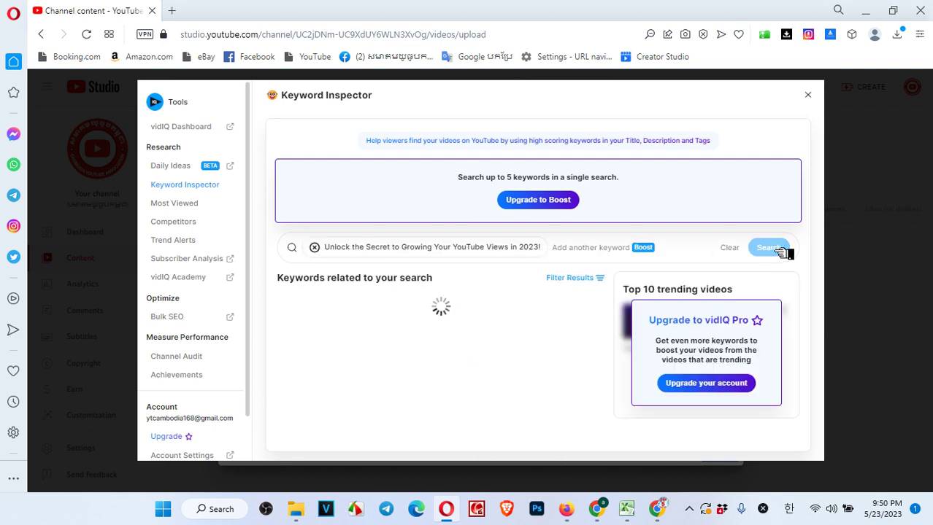
Add the searched title keyword plus "how to grow on youtube", "how to grow your youtube channel" and "how to get more subscribers".
scroll(626, 325, "down", 2)
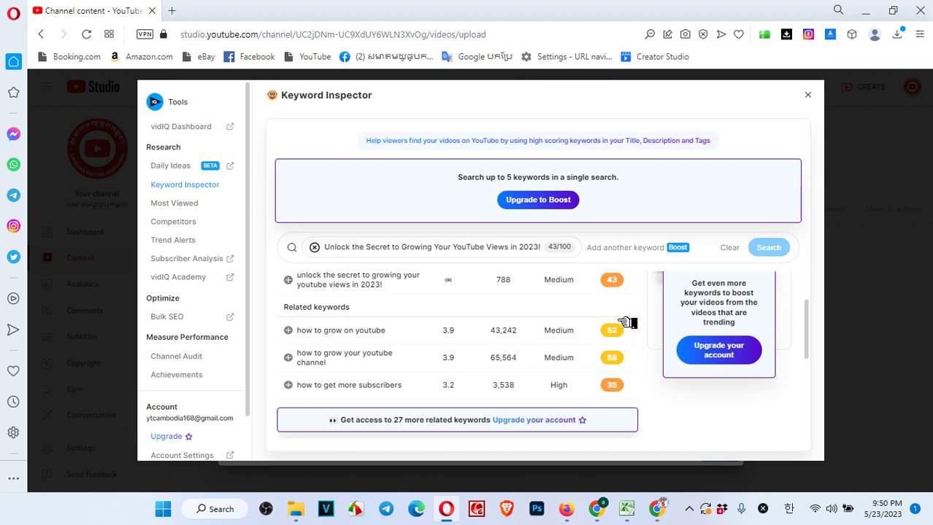
left_click(289, 281)
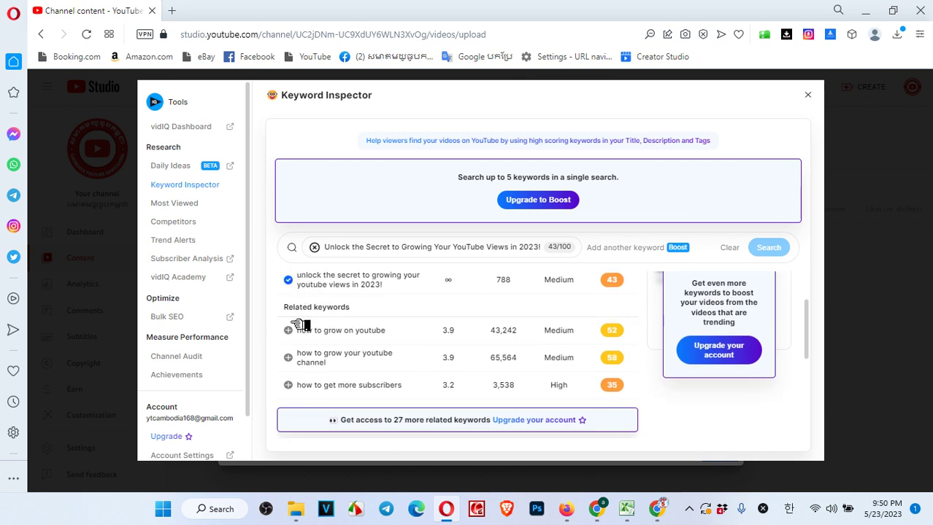
left_click(288, 385)
Examine the search volume, competition and overall score of the provided and related keywords.
scroll(570, 328, "down", 1)
scroll(609, 375, "up", 3)
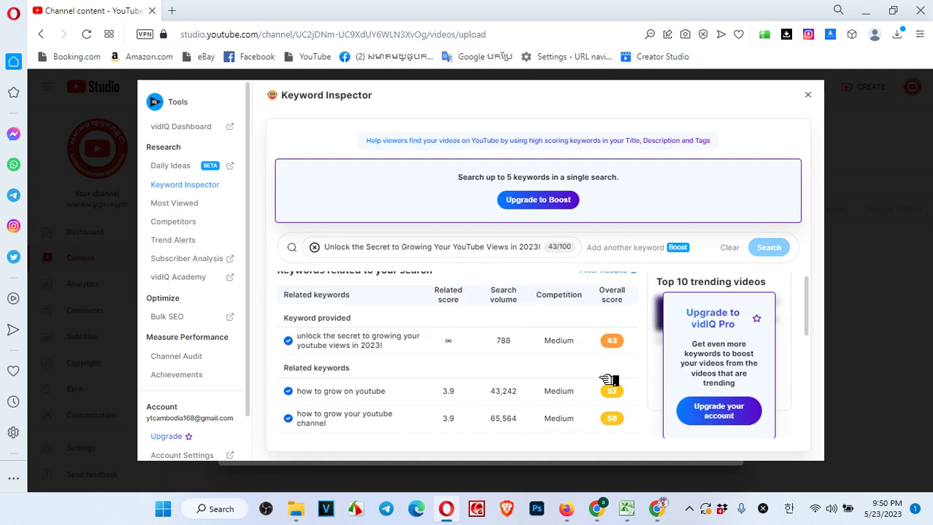
scroll(607, 378, "down", 1)
scroll(584, 343, "up", 1)
scroll(578, 364, "down", 1)
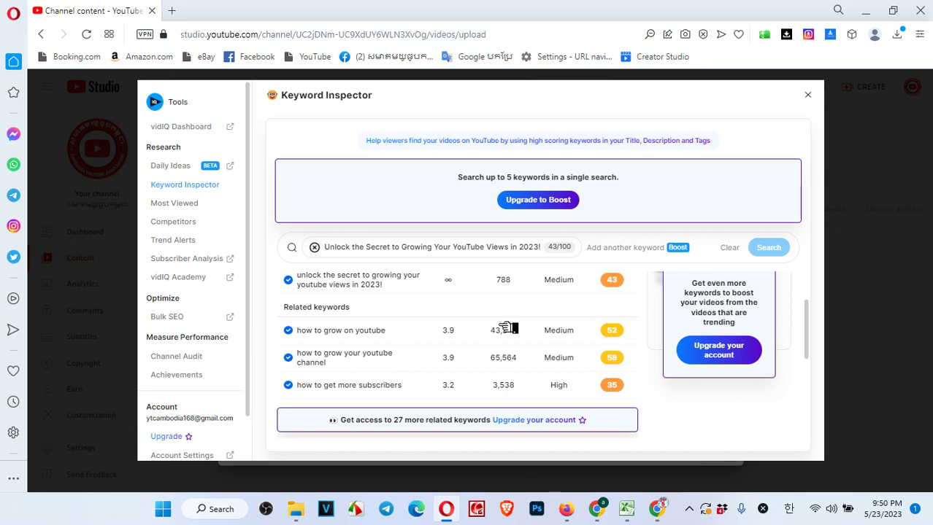
scroll(514, 342, "down", 1)
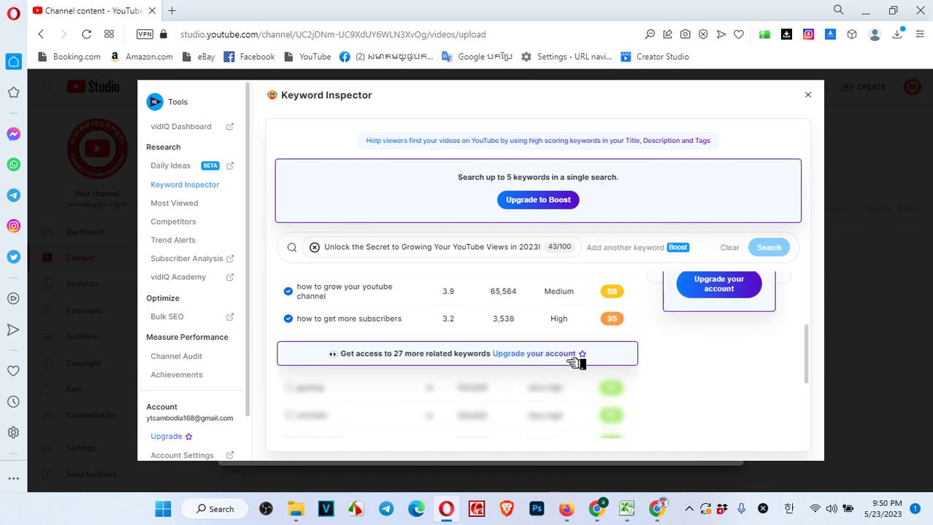
scroll(569, 364, "down", 2)
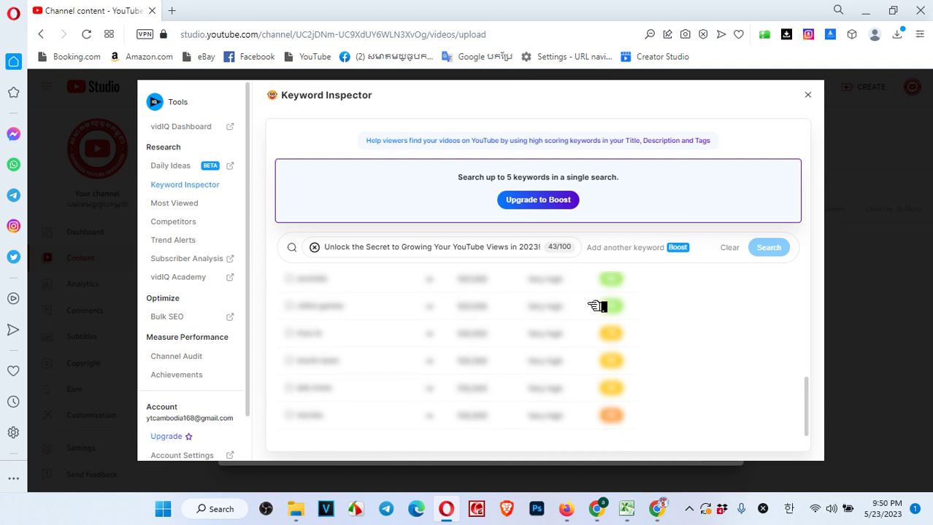
scroll(435, 387, "up", 4)
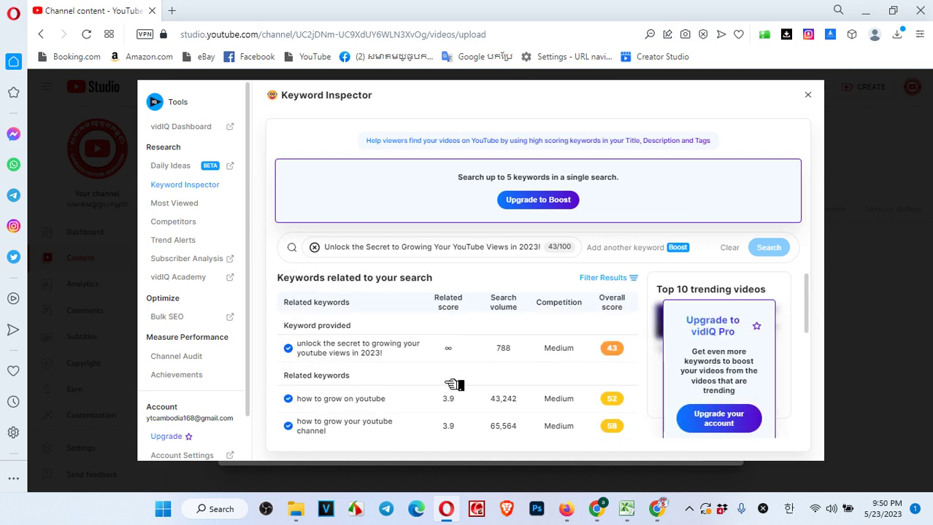
Open vidIQ's Most Viewed research tool to see trending videos.
left_click(196, 203)
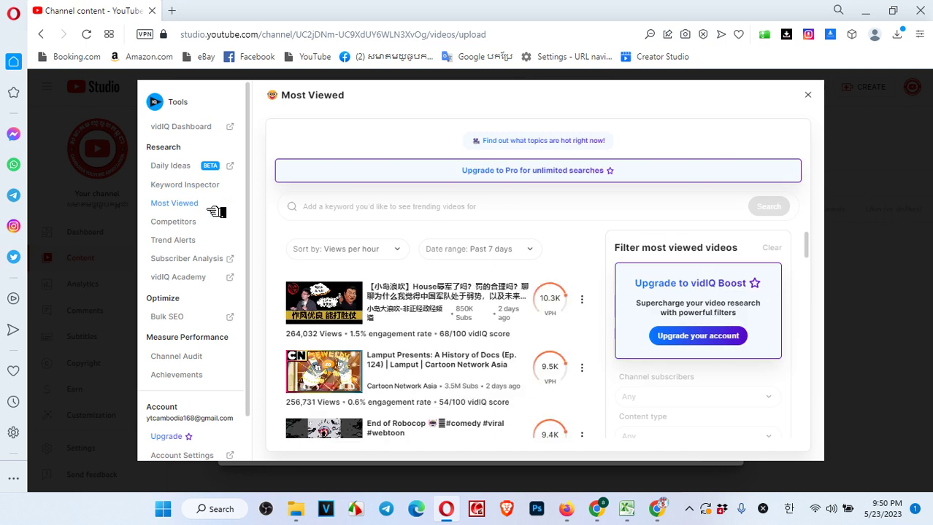
View vidIQ's Competitors tool and the vidIQ Academy page, and return to the video upload details.
right_click(326, 210)
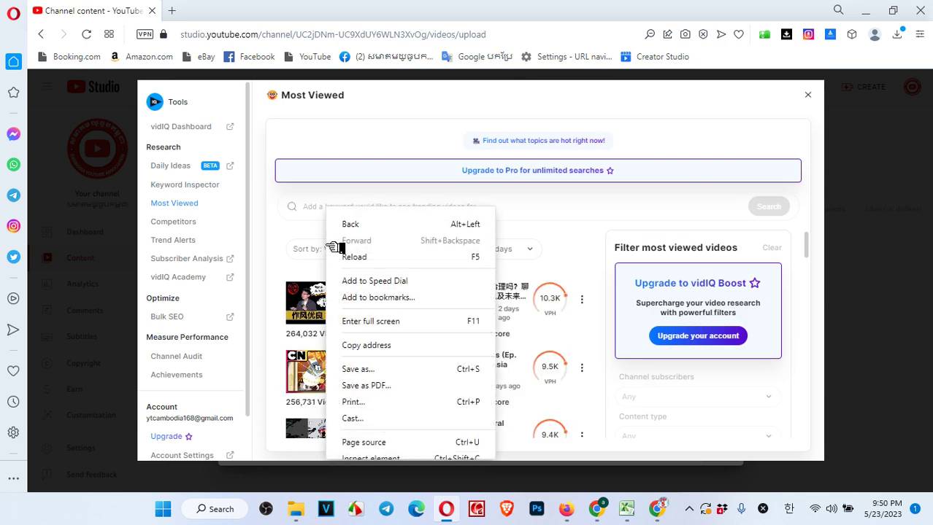
left_click(310, 205)
left_click(175, 221)
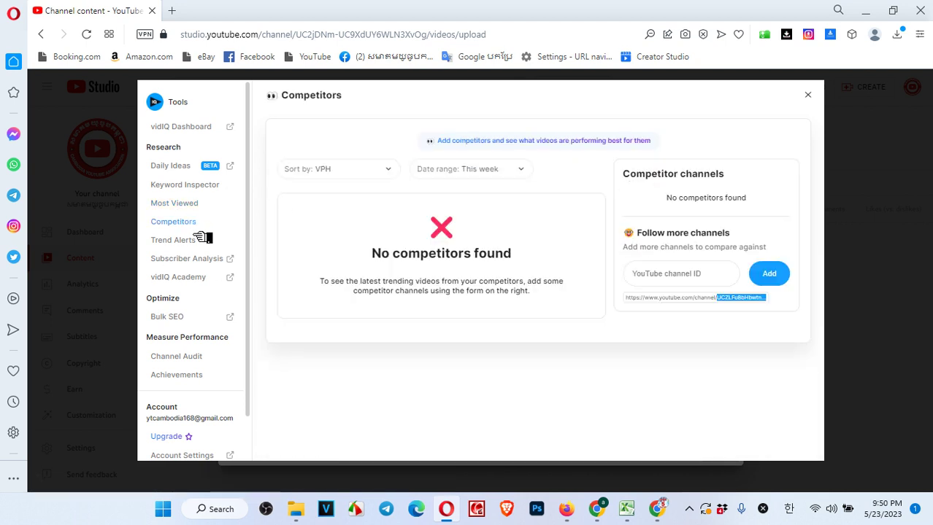
left_click(199, 277)
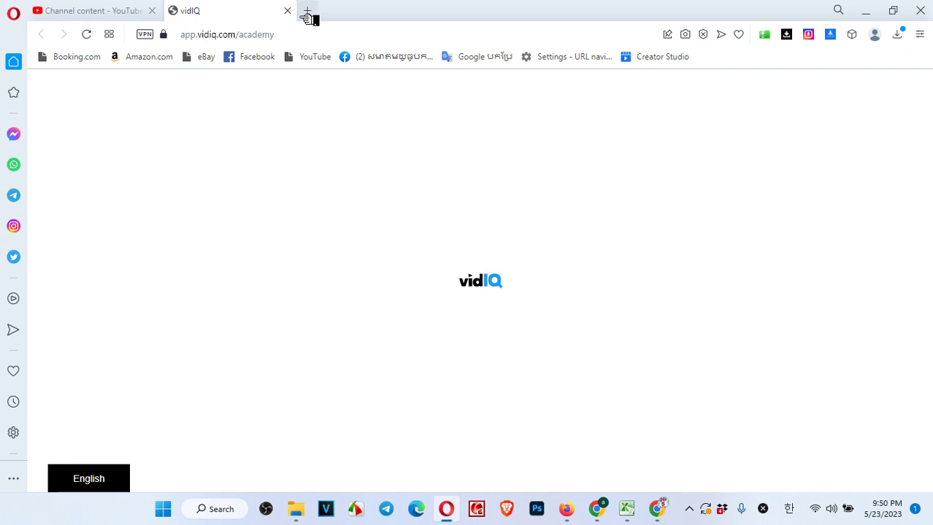
left_click(106, 16)
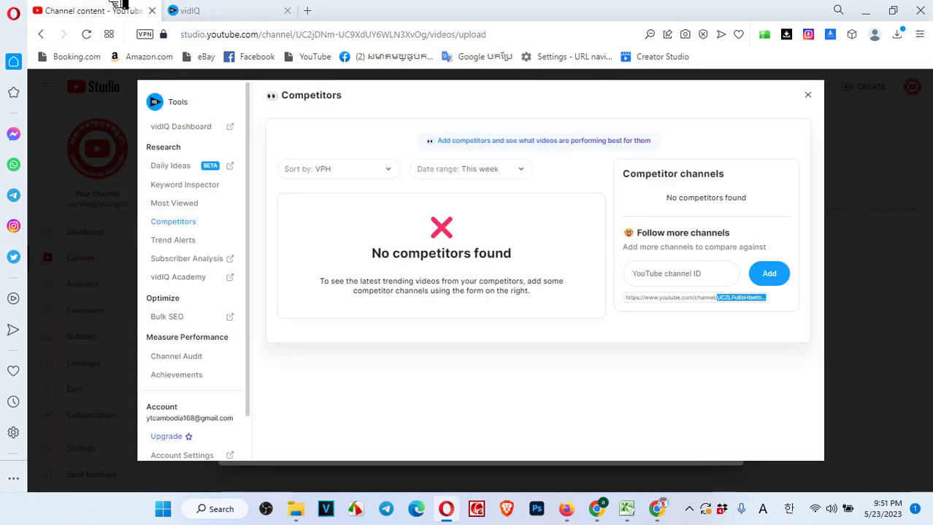
left_click(810, 95)
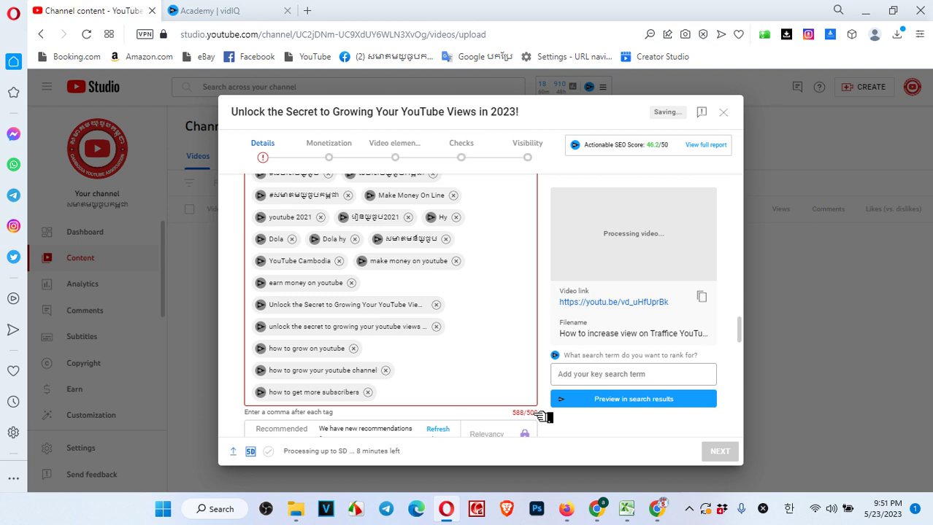
Remove the Khmer tag ending in 2021 and the tags "youtube 2021", "Hy", "Dola" and "Dola hy" from the video.
left_click(407, 217)
scroll(452, 306, "up", 2)
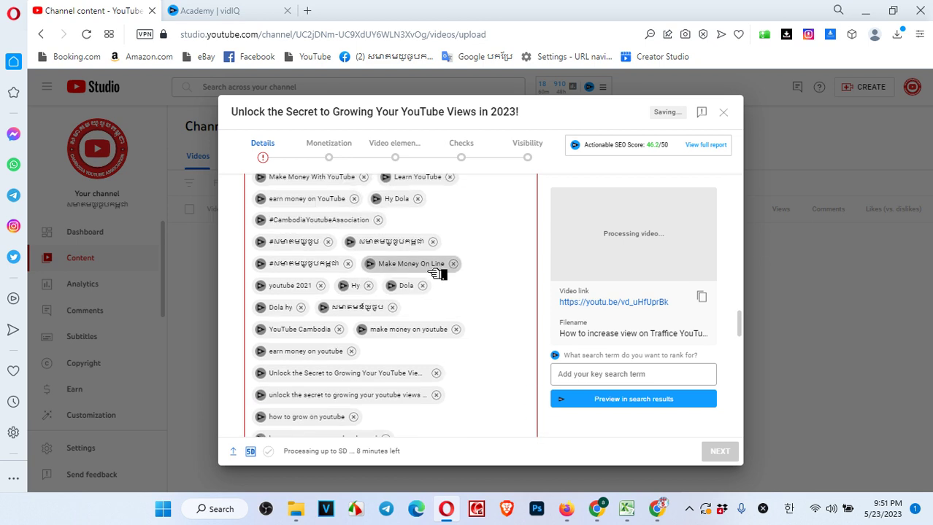
scroll(413, 229, "up", 2)
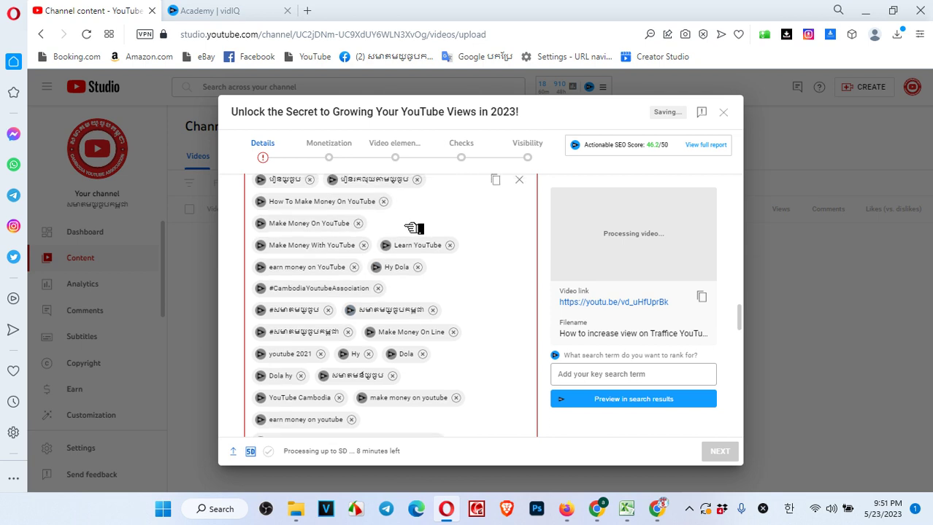
scroll(385, 225, "up", 2)
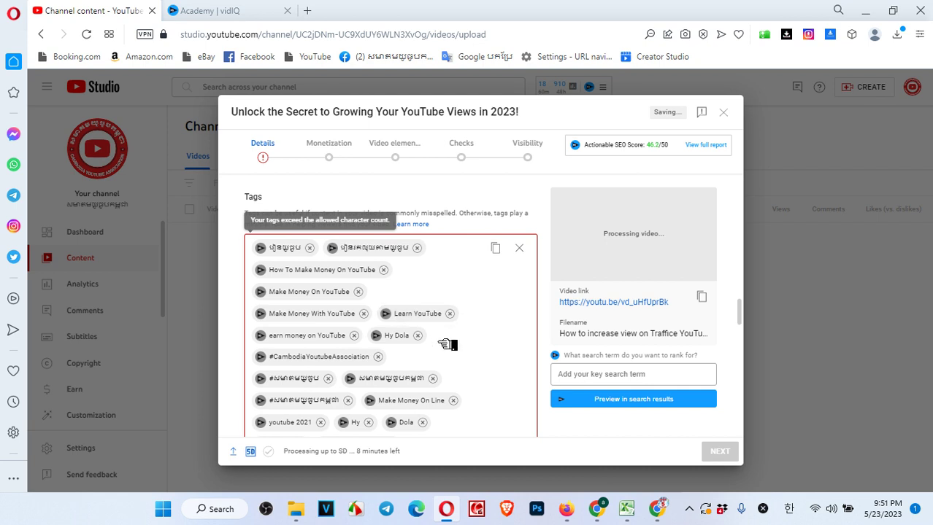
scroll(448, 339, "down", 4)
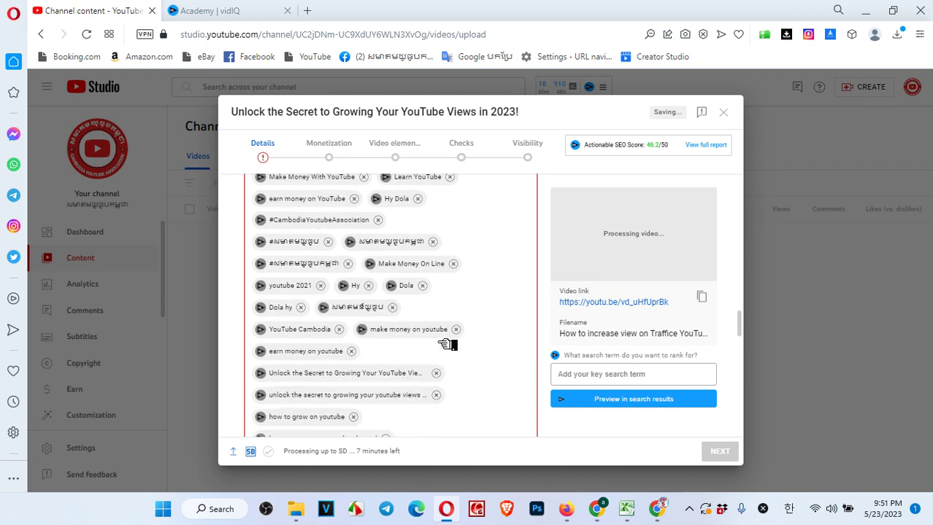
left_click(320, 285)
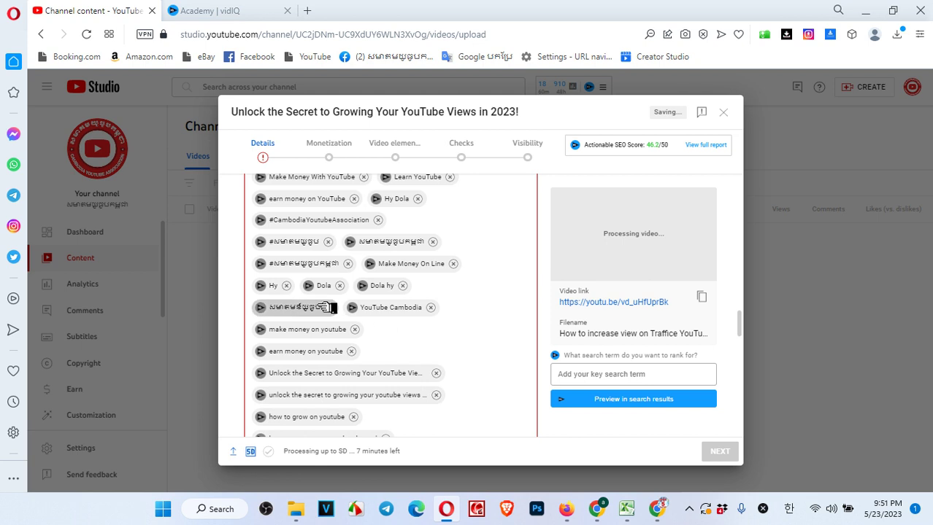
left_click(339, 285)
left_click(286, 285)
left_click(299, 286)
Remove the duplicate capitalised tag "Unlock the Secret to Growing Your YouTube Views" to bring the tags within the 500-character limit.
scroll(536, 353, "down", 5)
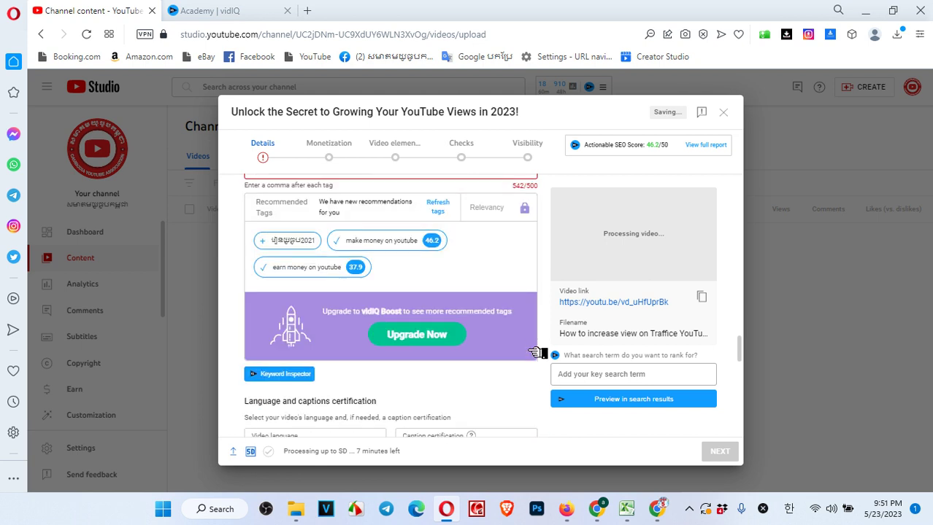
scroll(540, 281, "up", 1)
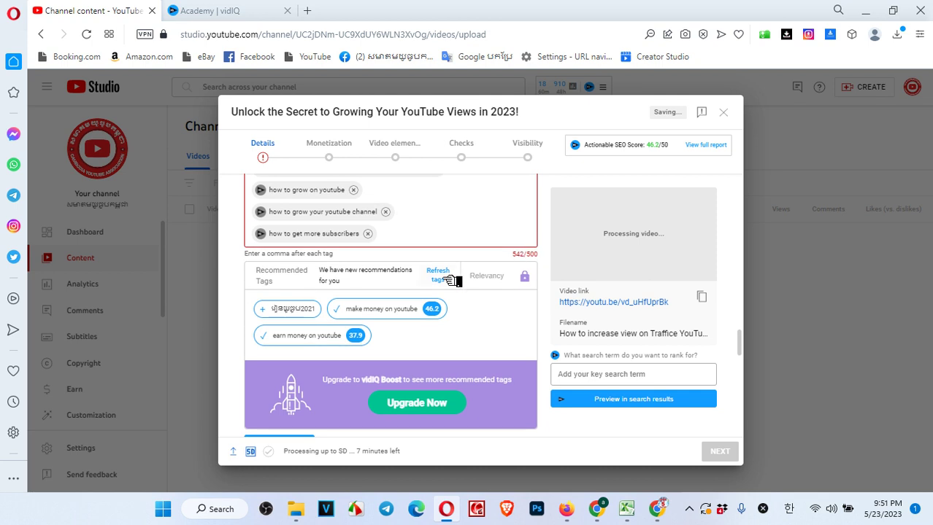
scroll(451, 281, "up", 2)
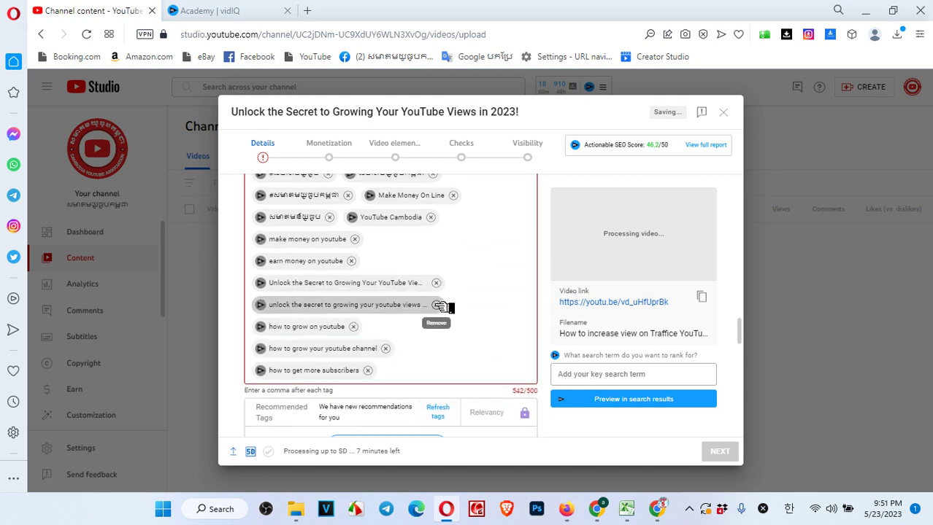
left_click(437, 283)
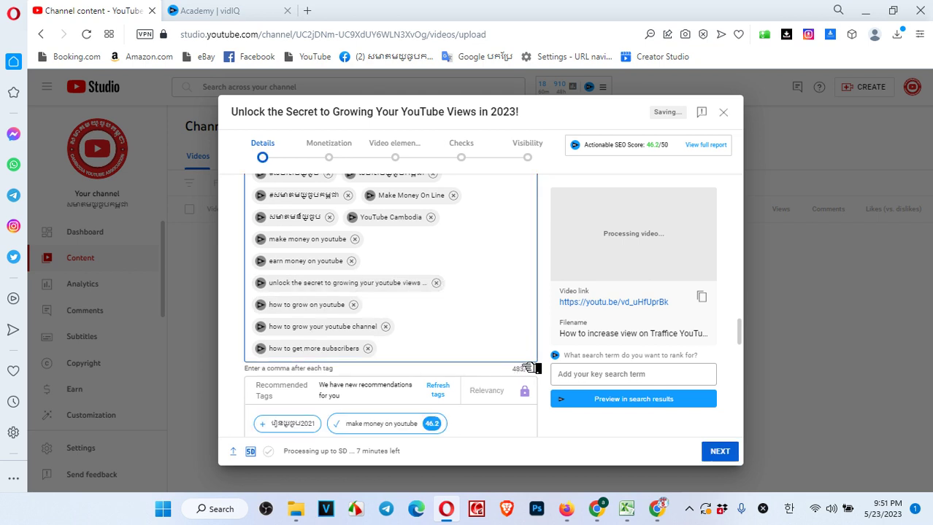
Add the recommended Khmer tag ending in 2021 and refresh vidIQ's recommended tags.
scroll(524, 374, "down", 1)
left_click(259, 355)
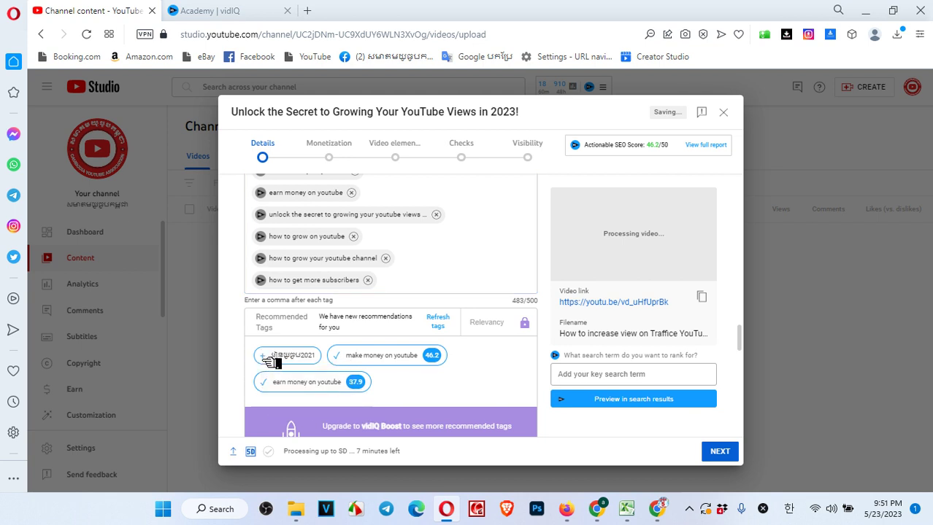
left_click(437, 343)
scroll(374, 393, "down", 1)
scroll(375, 392, "down", 3)
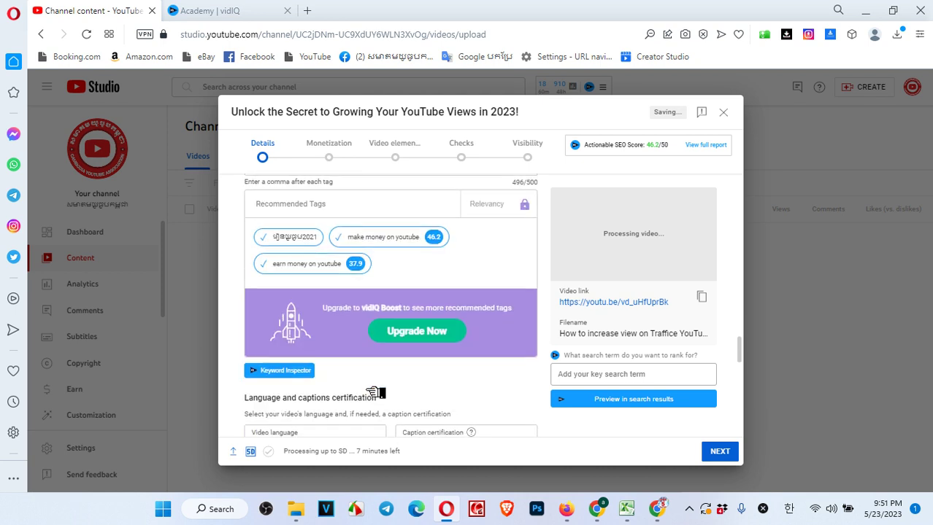
Refresh vidIQ's title recommendations, then examine the new suggestions and the remaining credits.
scroll(375, 384, "up", 8)
scroll(419, 365, "up", 5)
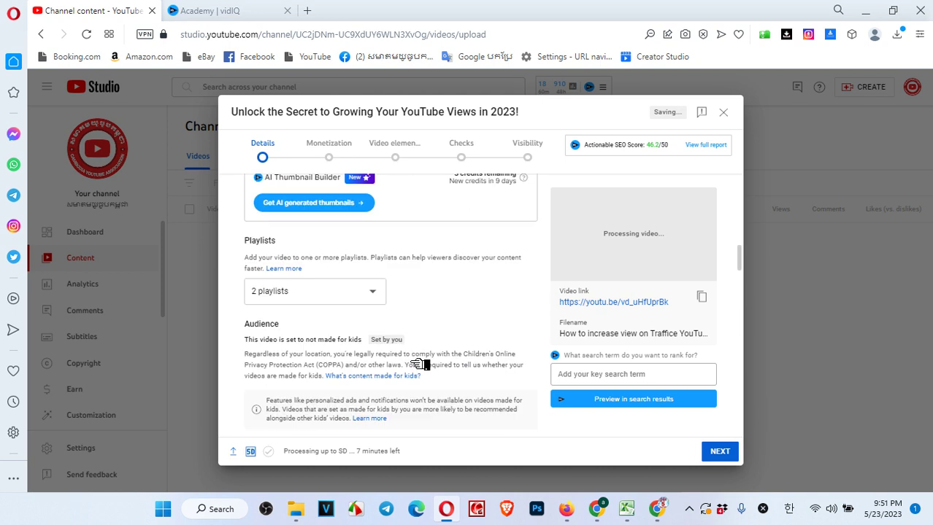
scroll(419, 365, "up", 10)
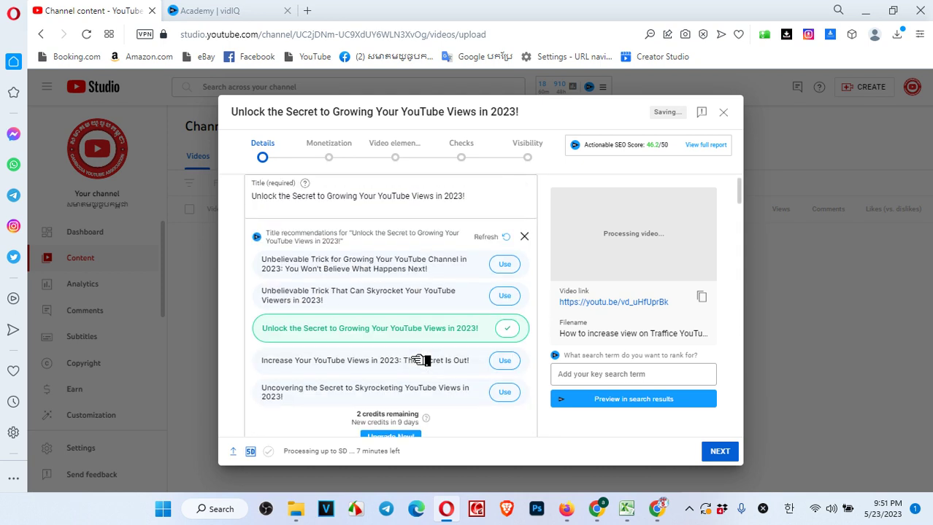
scroll(423, 357, "up", 1)
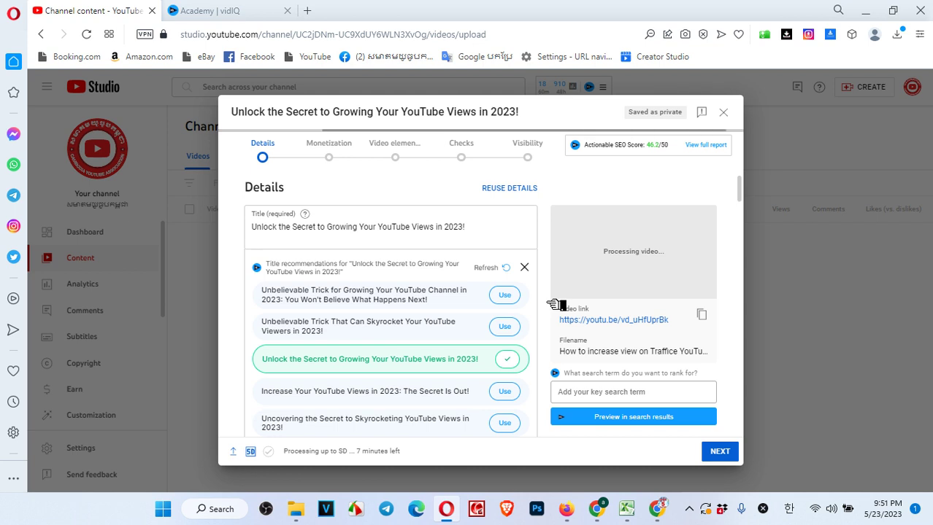
left_click(509, 269)
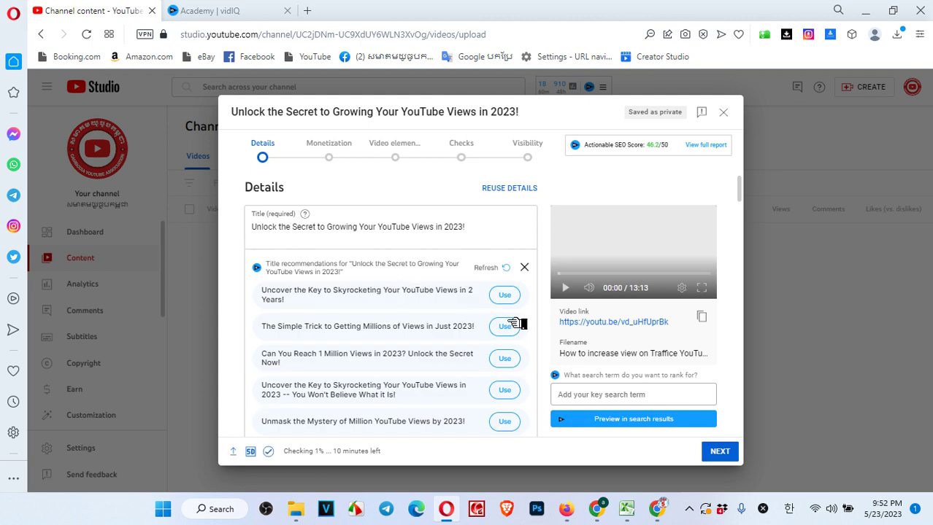
scroll(502, 345, "down", 3)
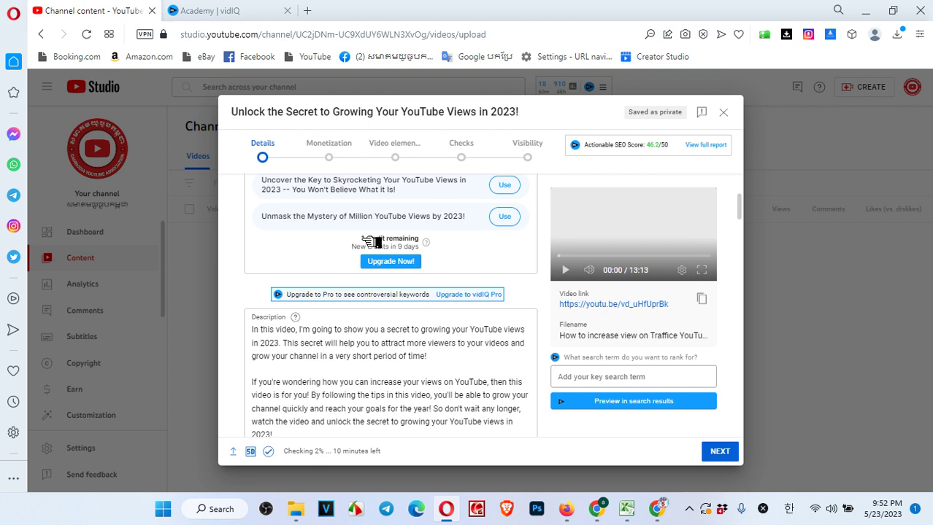
scroll(574, 327, "up", 3)
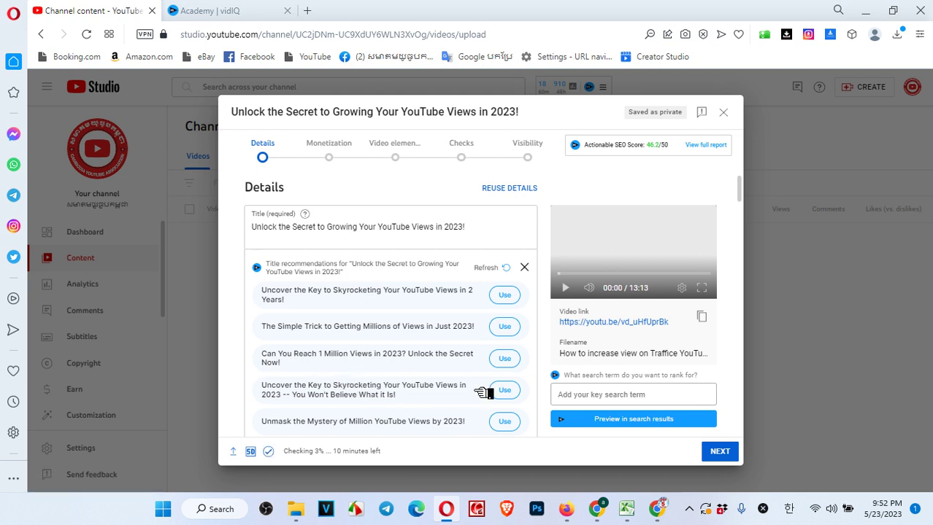
scroll(524, 409, "down", 2)
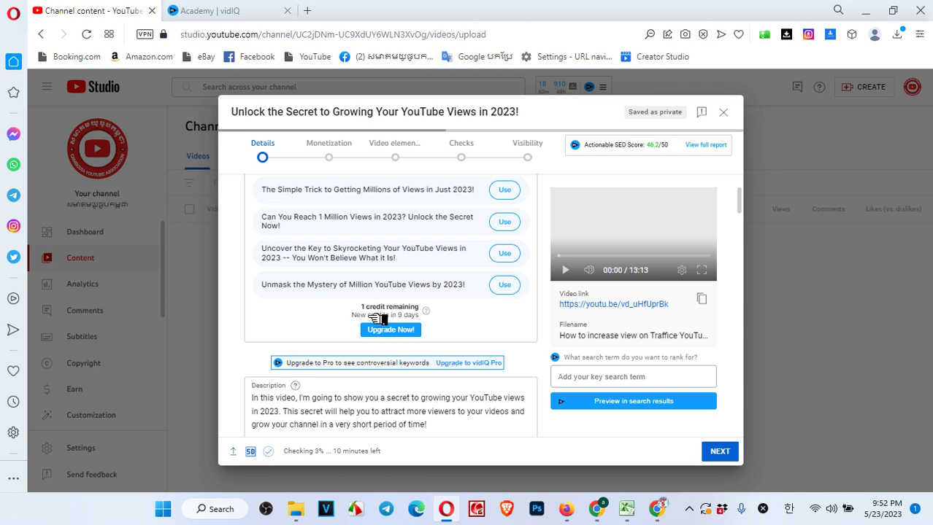
left_click_drag(423, 318, 369, 316)
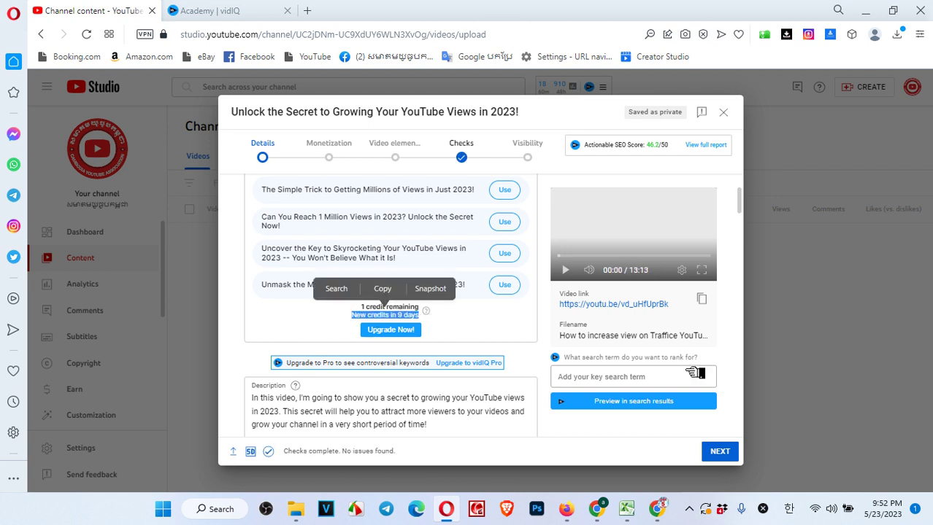
Proceed to the video's monetization settings and turn monetization on.
left_click(719, 452)
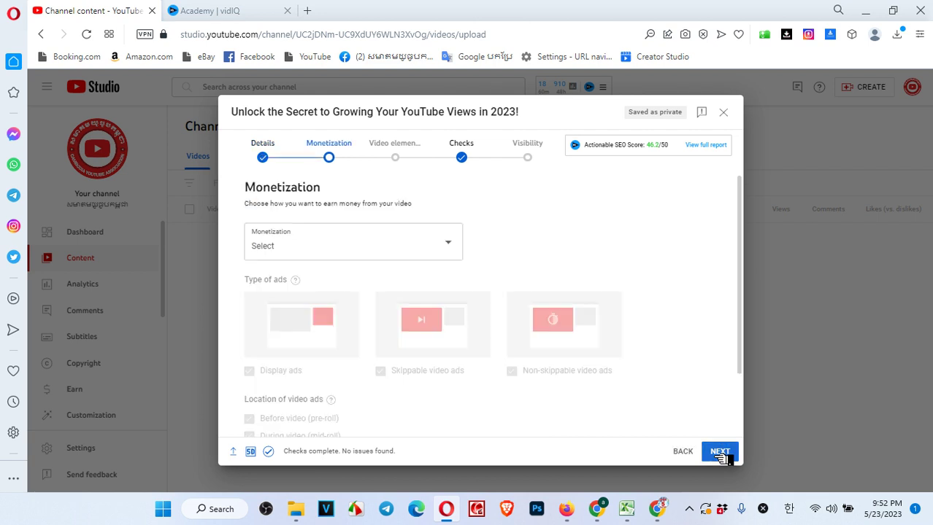
left_click(452, 245)
left_click(264, 241)
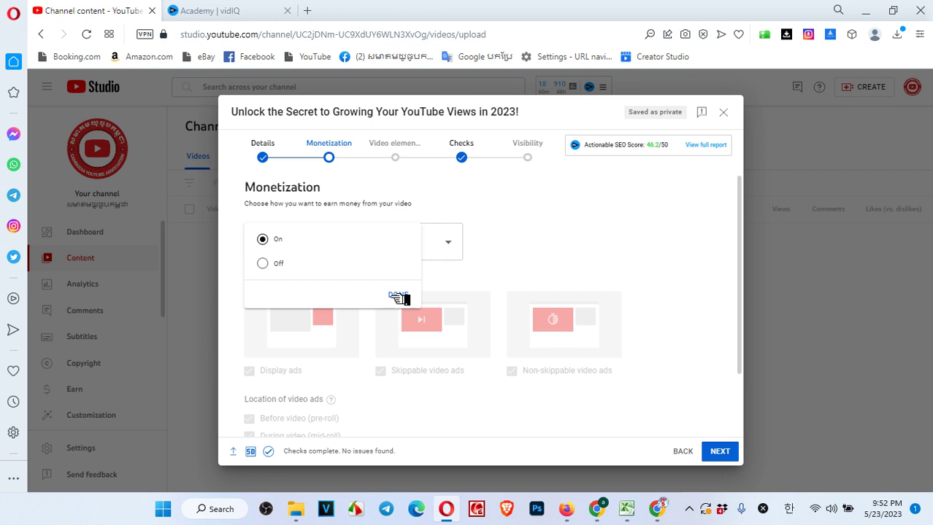
left_click(398, 297)
Open the mid-roll ad break editor and request automatic placement of the ad breaks.
scroll(500, 298, "down", 1)
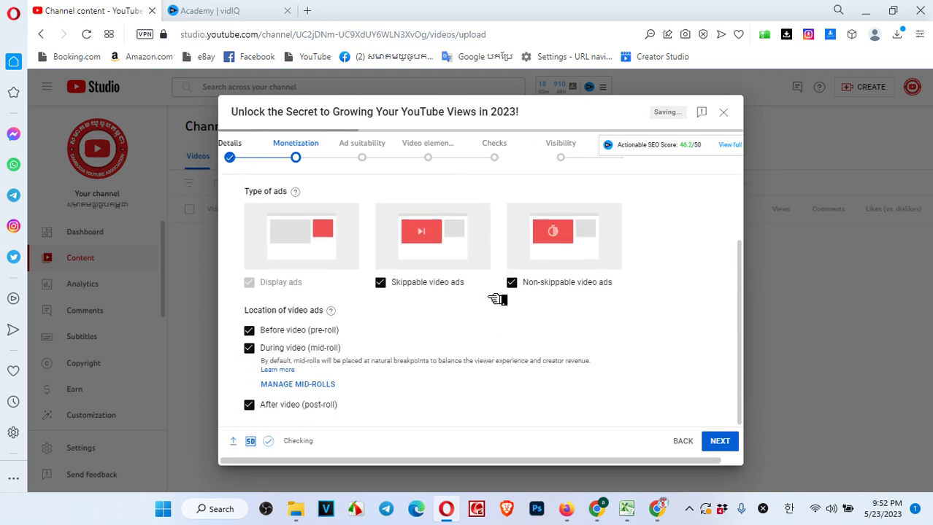
left_click(301, 386)
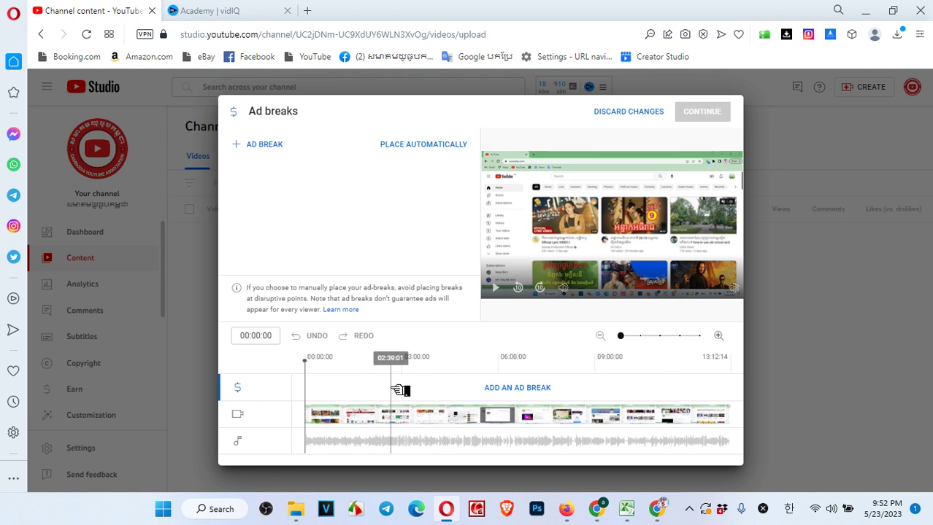
left_click(429, 145)
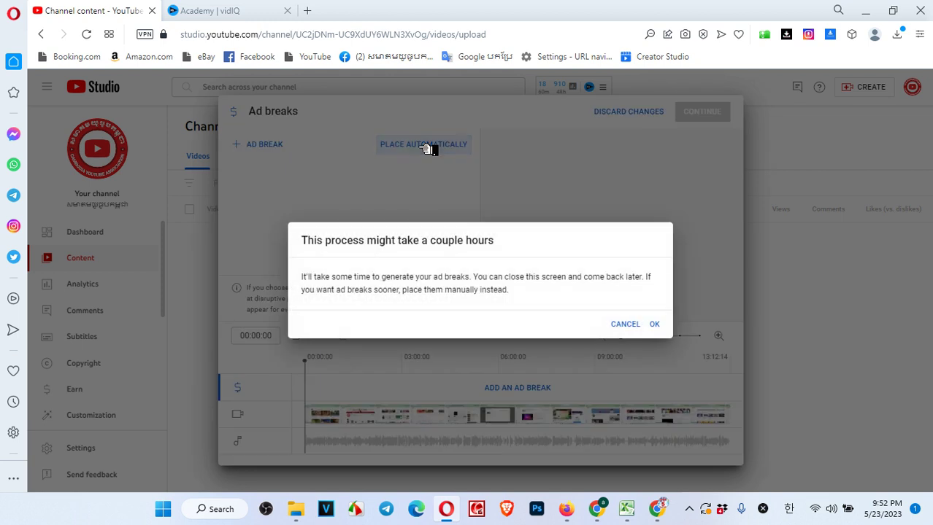
left_click(655, 324)
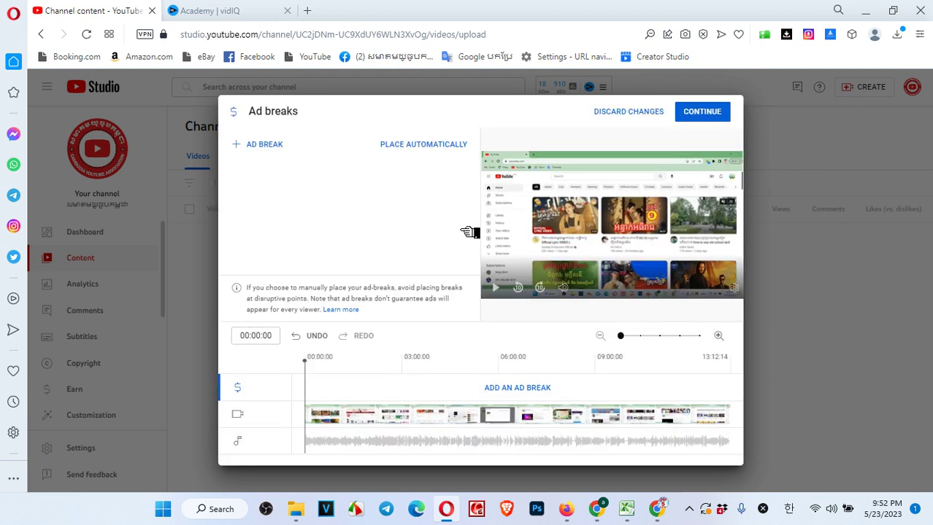
Insert one ad break at 01:48:02 and two at 03:45:08 on the video timeline.
left_click(364, 399)
left_click(523, 396)
left_click(427, 383)
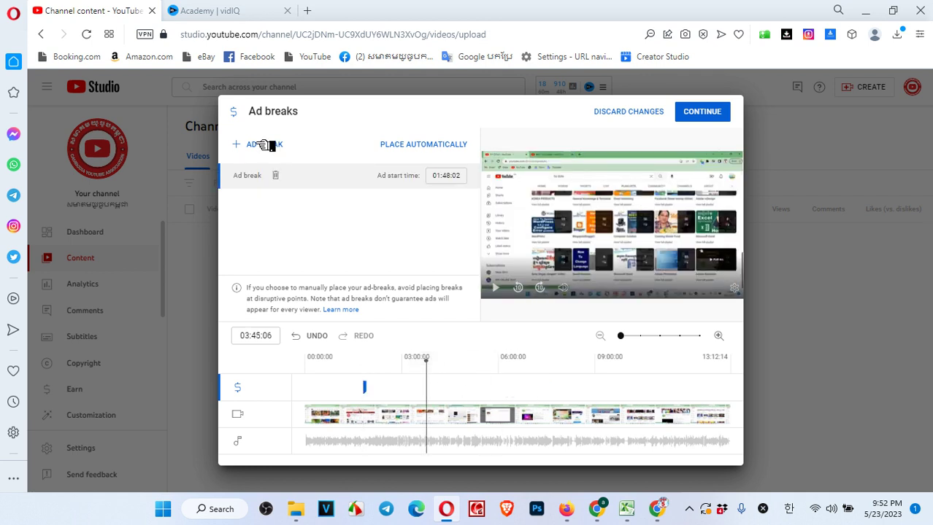
left_click(261, 145)
left_click(272, 144)
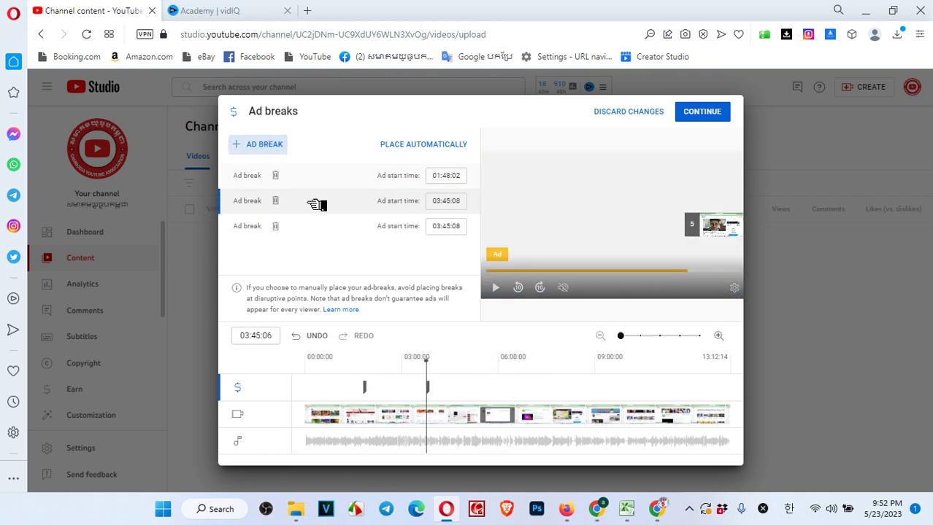
Insert ad breaks at 06:57:05, about 11:12:06 and about 08:09:11 on the video timeline.
left_click(525, 359)
left_click(281, 144)
left_click(666, 357)
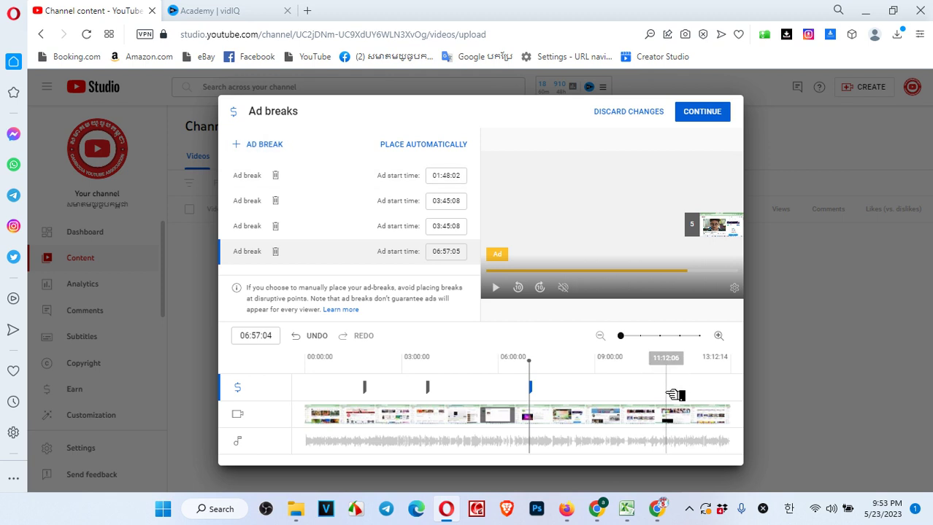
left_click(264, 144)
left_click(564, 358)
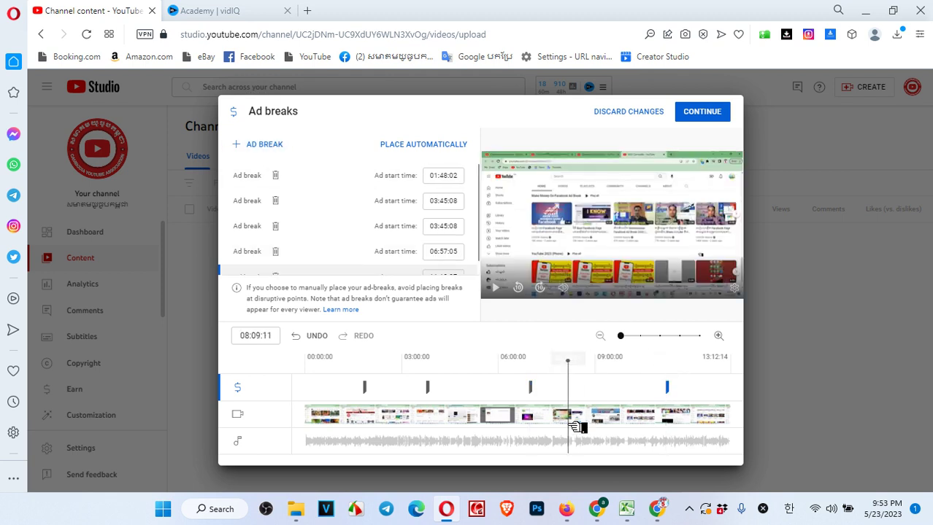
left_click(266, 145)
Insert ad breaks at 05:24:07, 00:38:11 and about 12:27:14 on the video timeline.
left_click(481, 437)
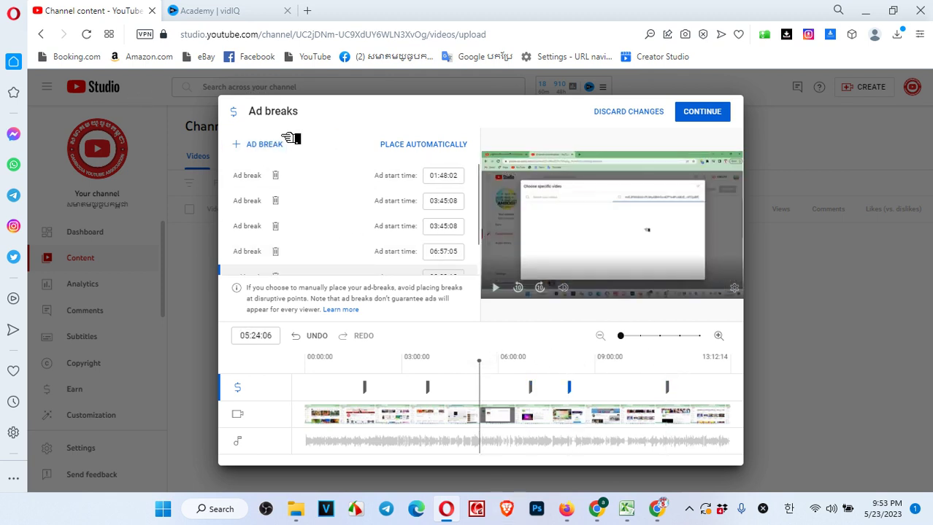
left_click(251, 144)
left_click(327, 436)
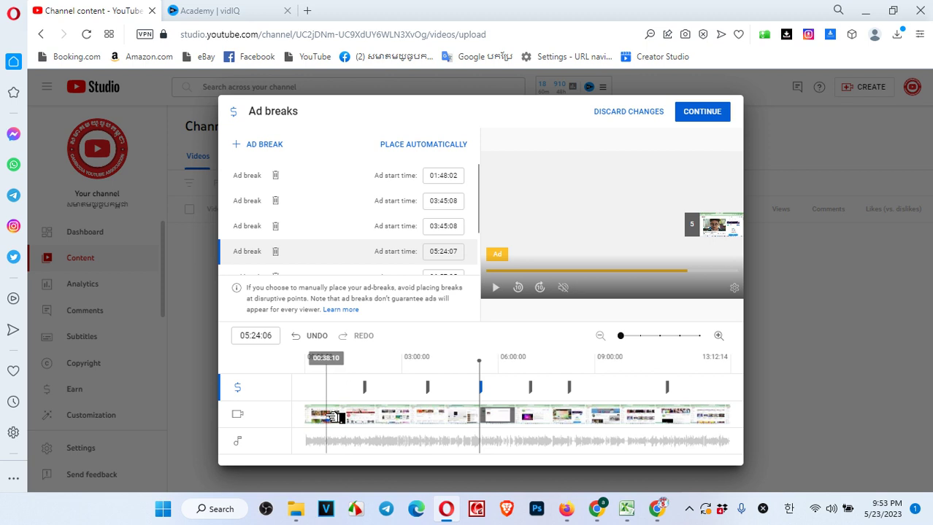
left_click(270, 143)
left_click(705, 419)
left_click(284, 143)
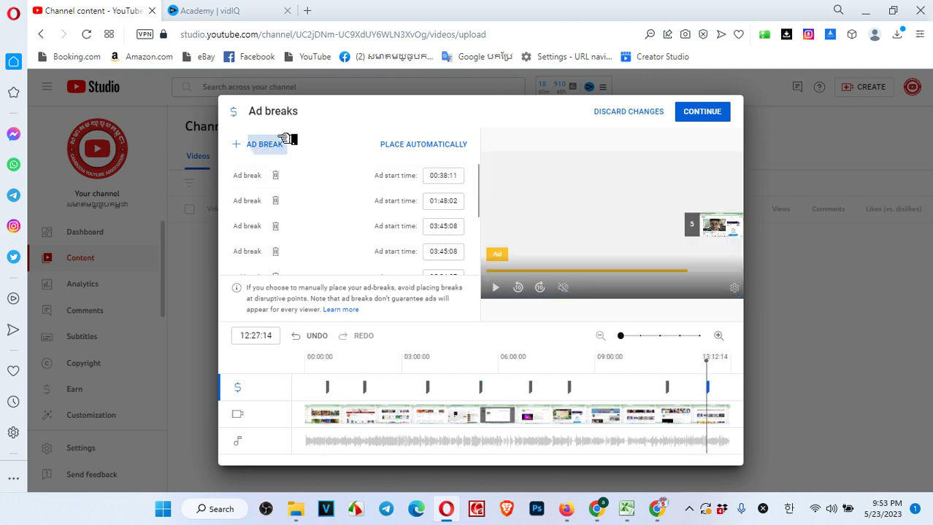
Insert ad breaks at about 09:26:04, 02:54:07, midway between 03:45:08 and 05:24:07, and 00:08:02.
left_click(609, 435)
left_click(279, 147)
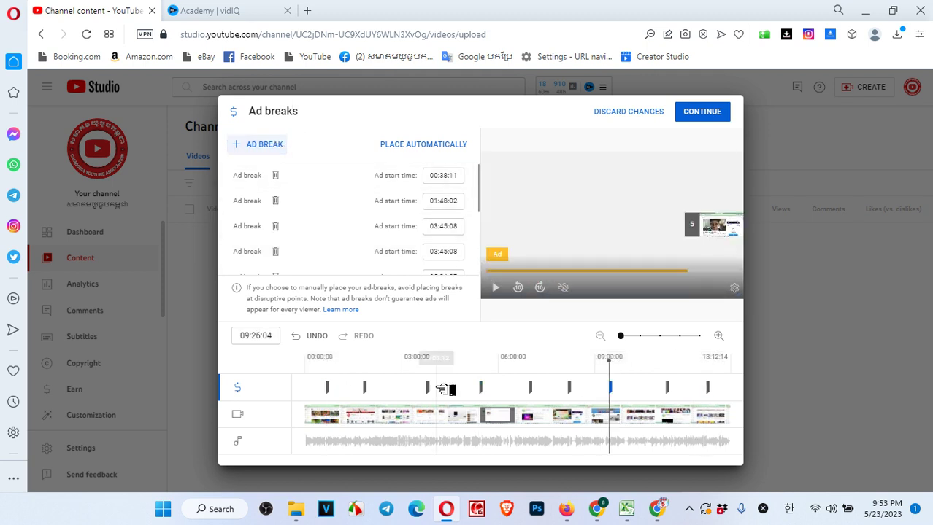
left_click(400, 437)
left_click(270, 147)
left_click(453, 416)
left_click(310, 407)
left_click(261, 145)
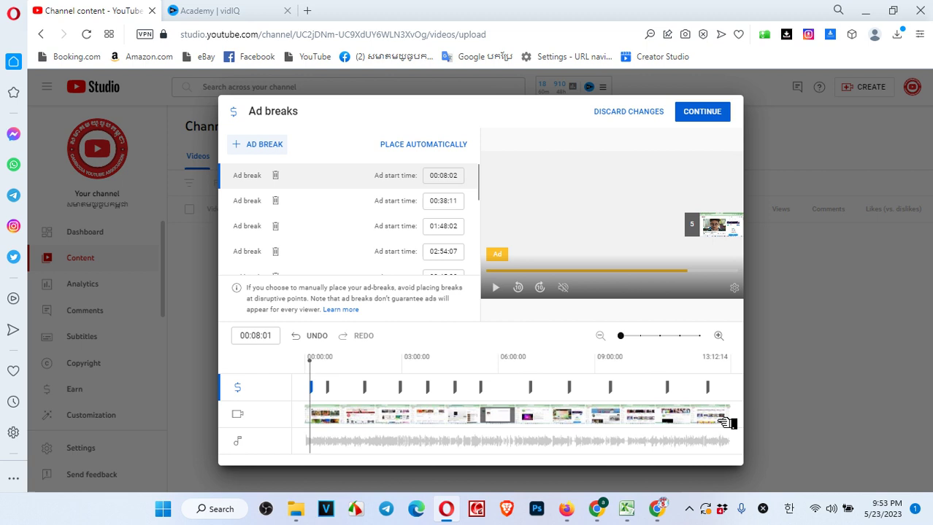
Insert ad breaks at about 10:10:02, 06:18:08, 07:48:05 and 08:54:10 on the video timeline.
left_click(632, 416)
left_click(270, 148)
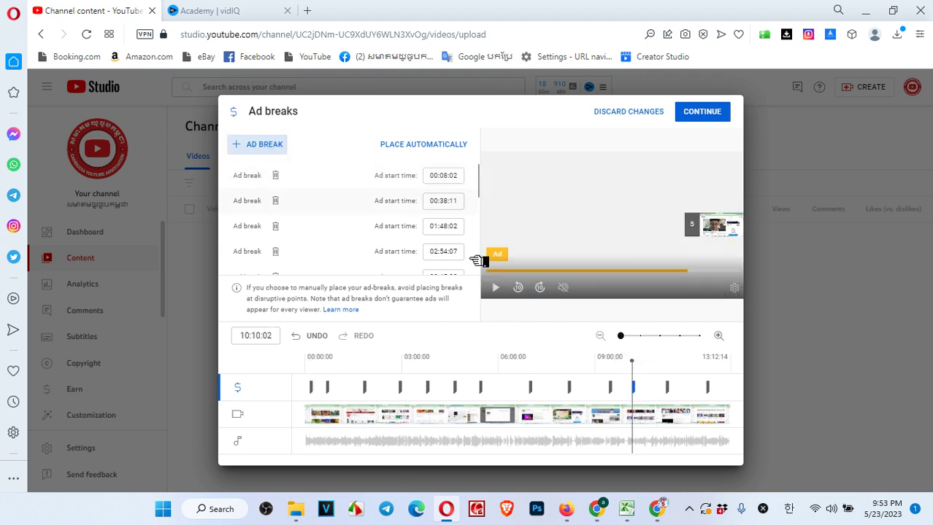
left_click(509, 419)
left_click(270, 149)
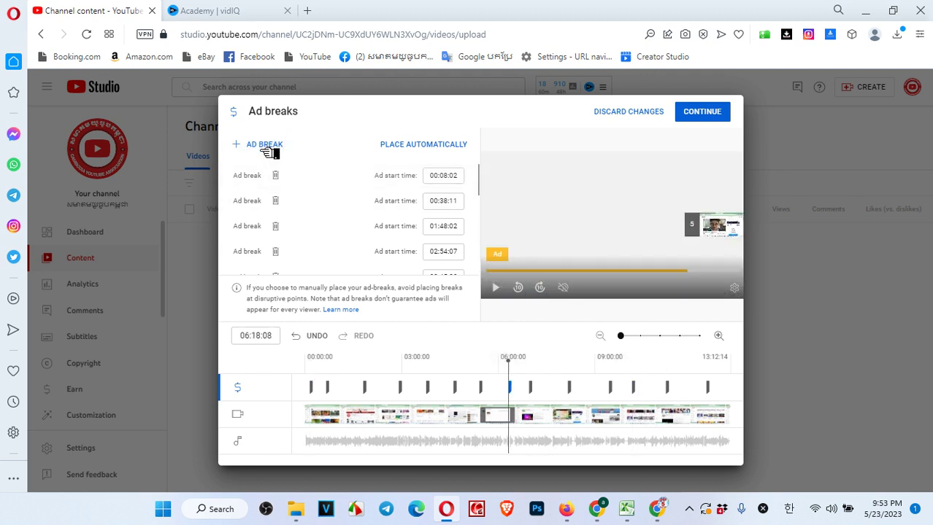
left_click(556, 390)
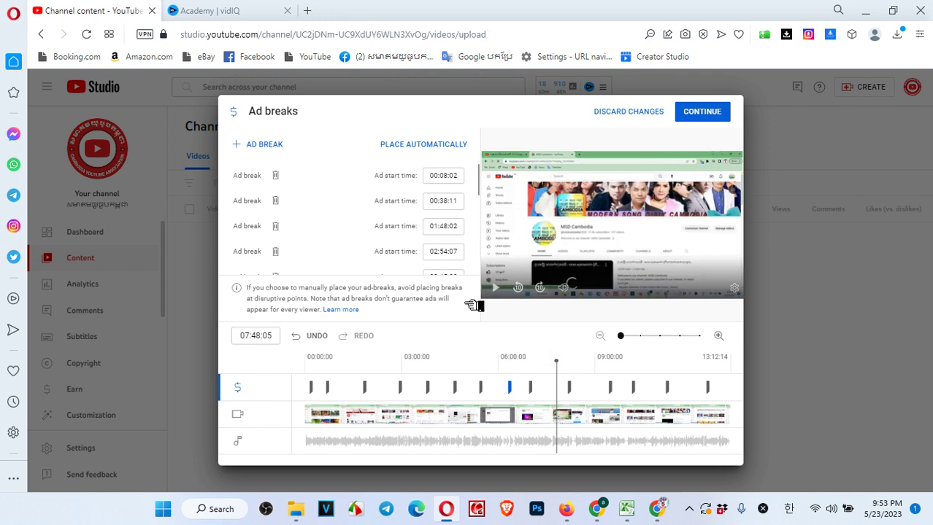
left_click(264, 145)
left_click_drag(566, 361, 593, 405)
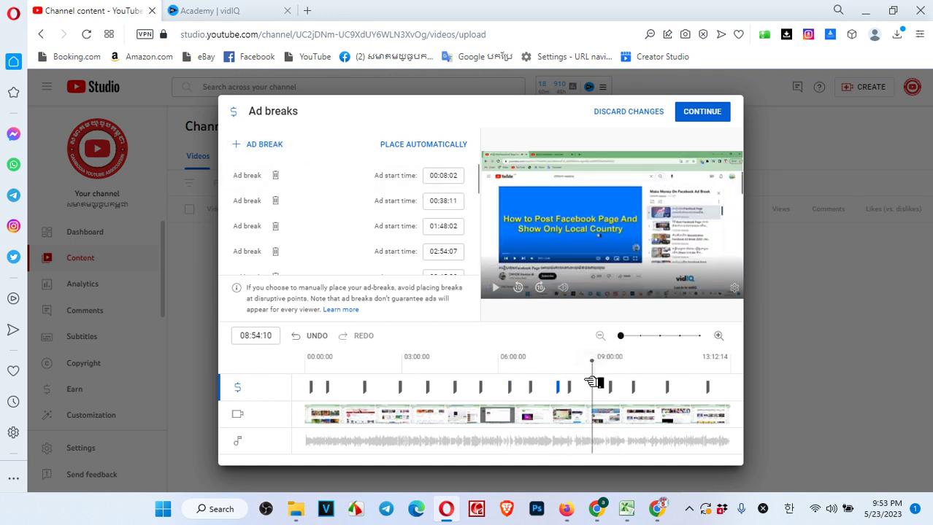
left_click(256, 144)
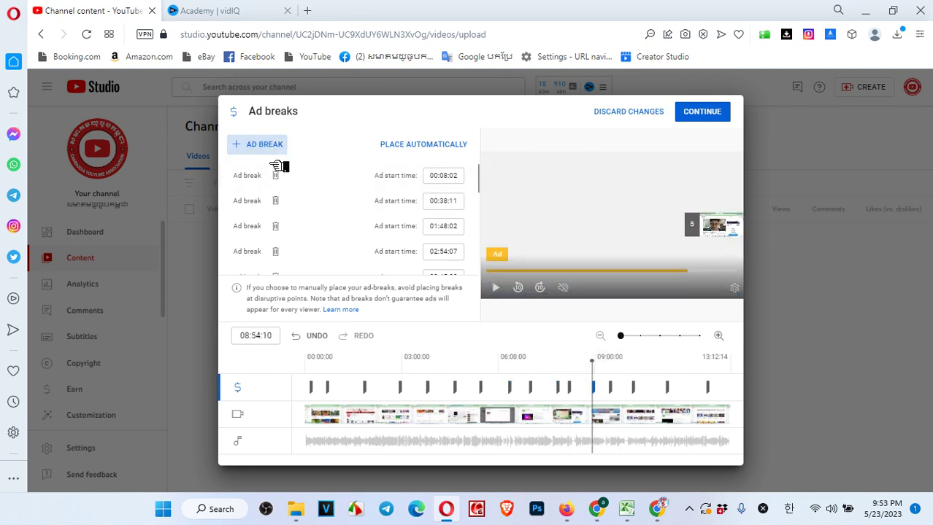
Insert one ad break just before the end of the video and another at about 11:42:00.
left_click(724, 419)
left_click(267, 144)
left_click(693, 417)
left_click(681, 418)
left_click(267, 145)
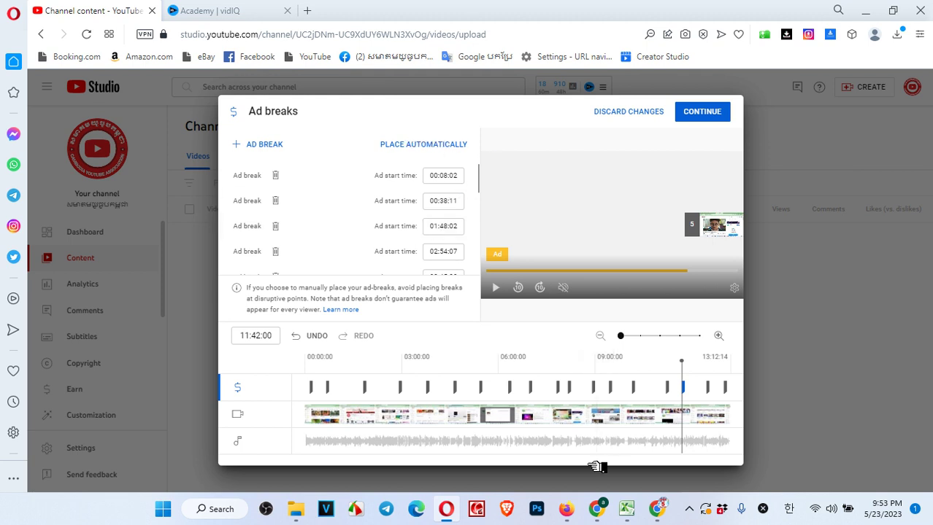
Insert ad breaks at 02:25:14, 01:10:06 and about 05:56:01 on the video timeline.
left_click(383, 357)
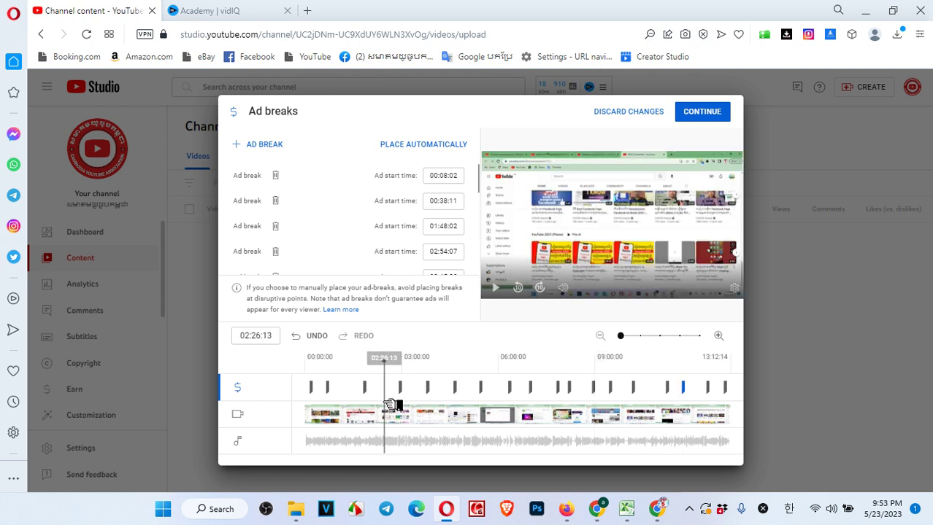
left_click(263, 144)
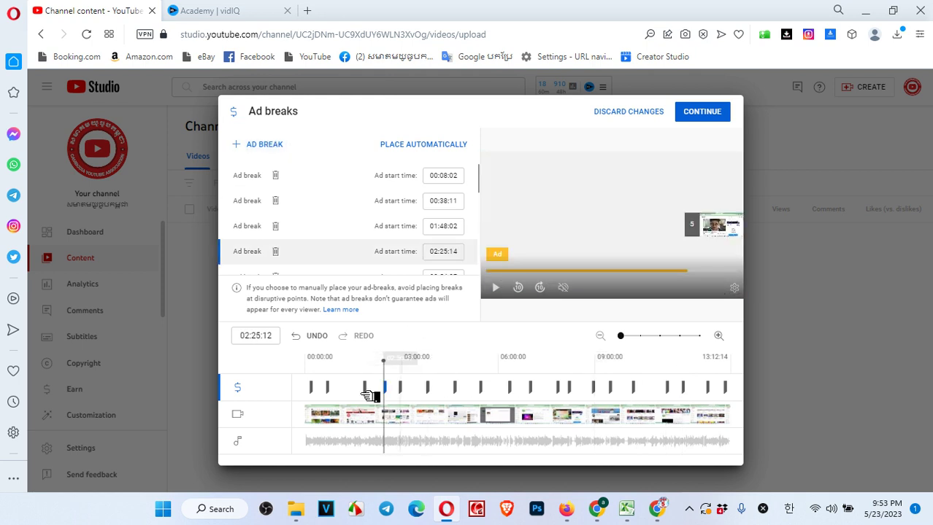
left_click(343, 359)
left_click(281, 145)
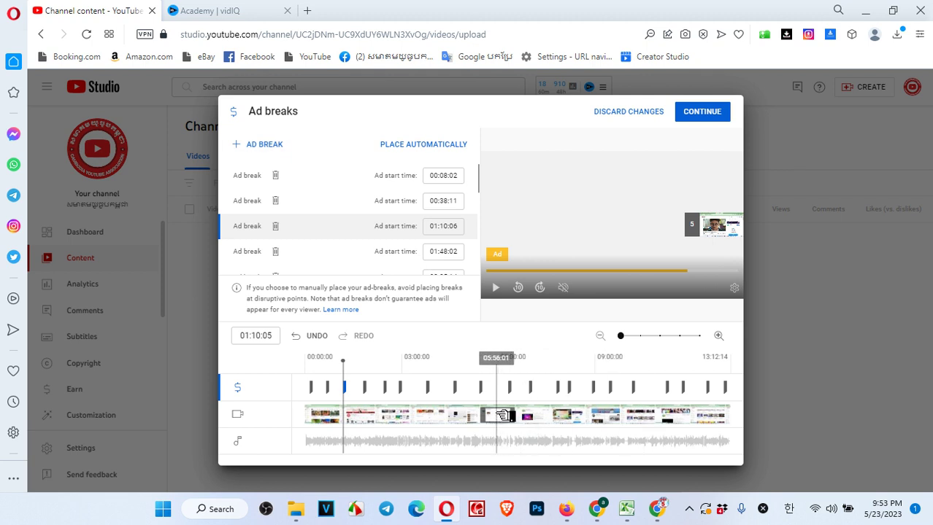
left_click(495, 389)
left_click(274, 144)
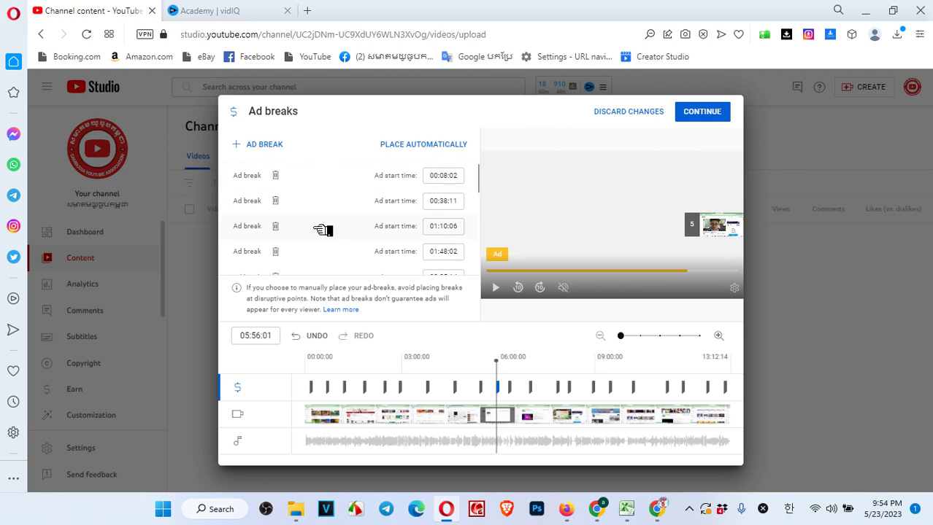
Insert ad breaks at about 04:16:01 and 10:47:14, and save the mid-roll placements.
left_click(442, 400)
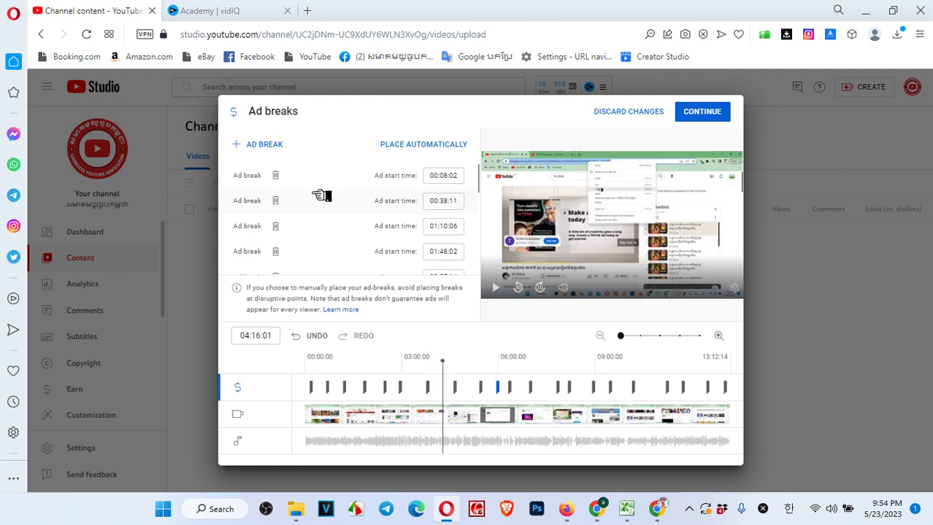
left_click(283, 145)
left_click(653, 420)
left_click(282, 143)
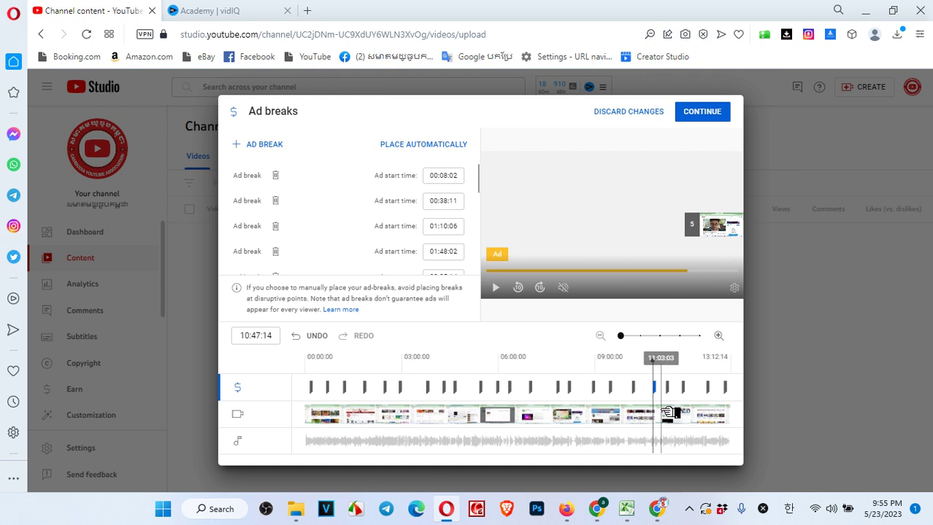
left_click(700, 111)
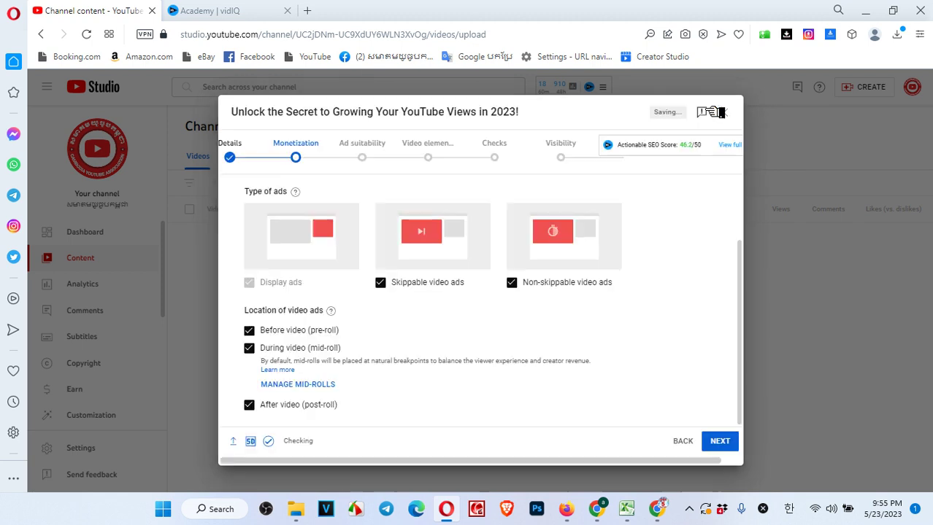
Proceed to the ad suitability questionnaire and examine its content categories, including the inappropriate language options.
left_click(720, 441)
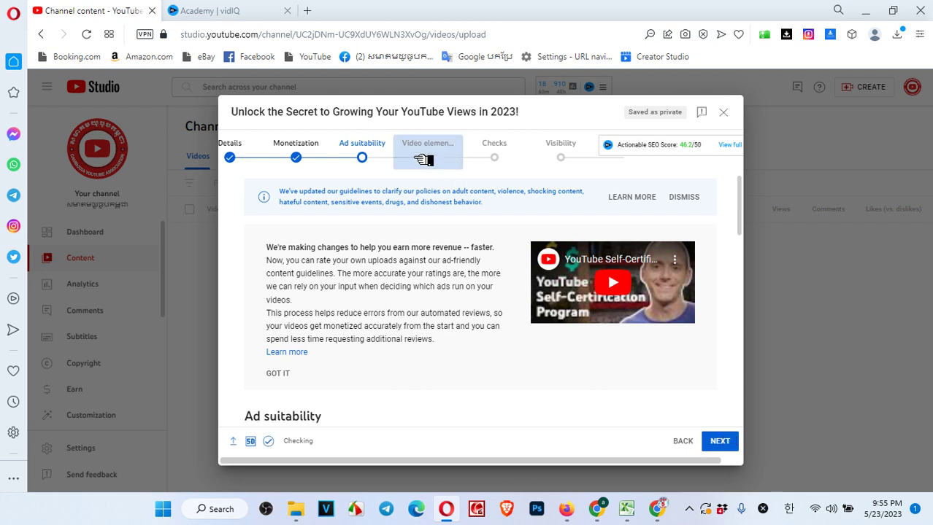
scroll(391, 336, "down", 8)
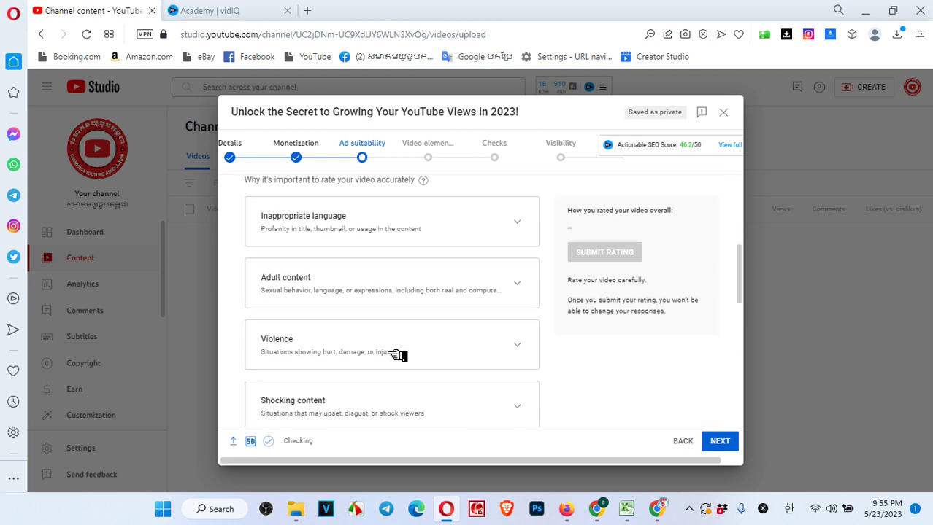
scroll(397, 355, "up", 6)
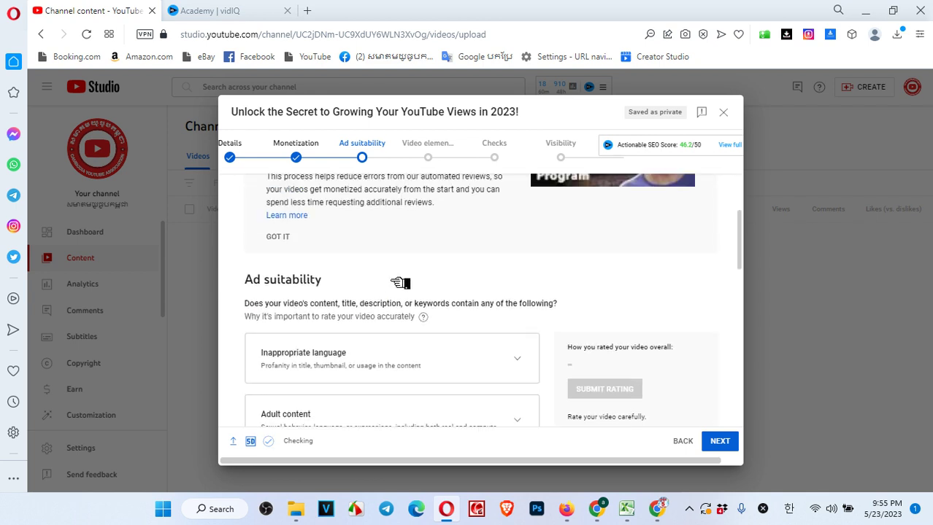
scroll(399, 282, "down", 2)
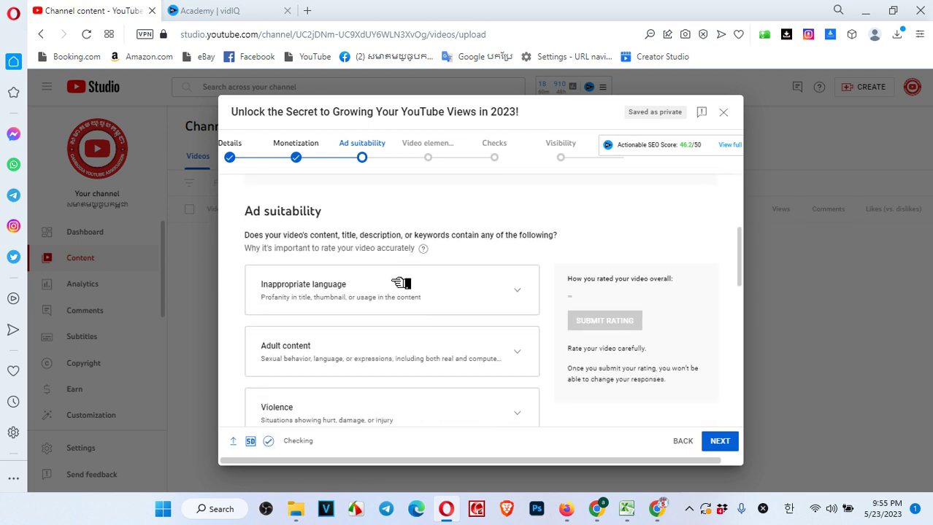
scroll(450, 354, "down", 3)
scroll(450, 353, "down", 2)
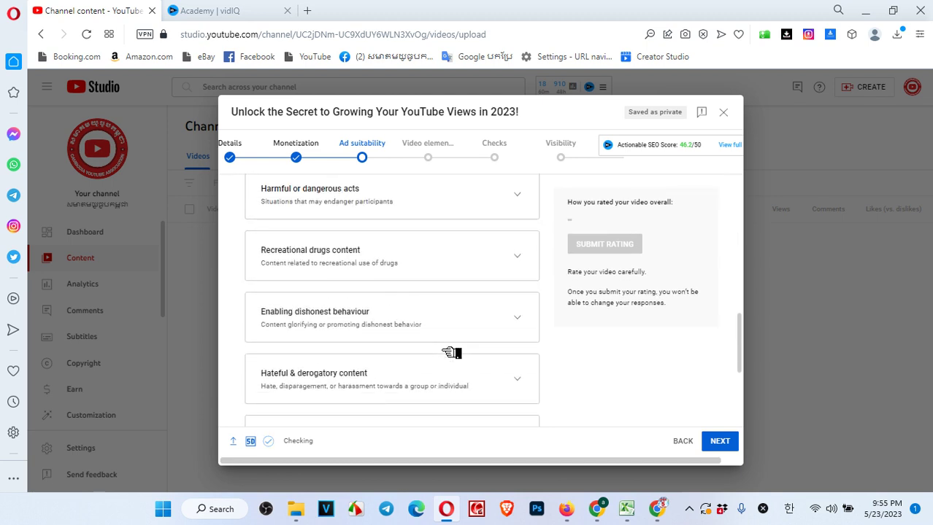
scroll(454, 350, "up", 8)
left_click(456, 361)
scroll(457, 360, "down", 2)
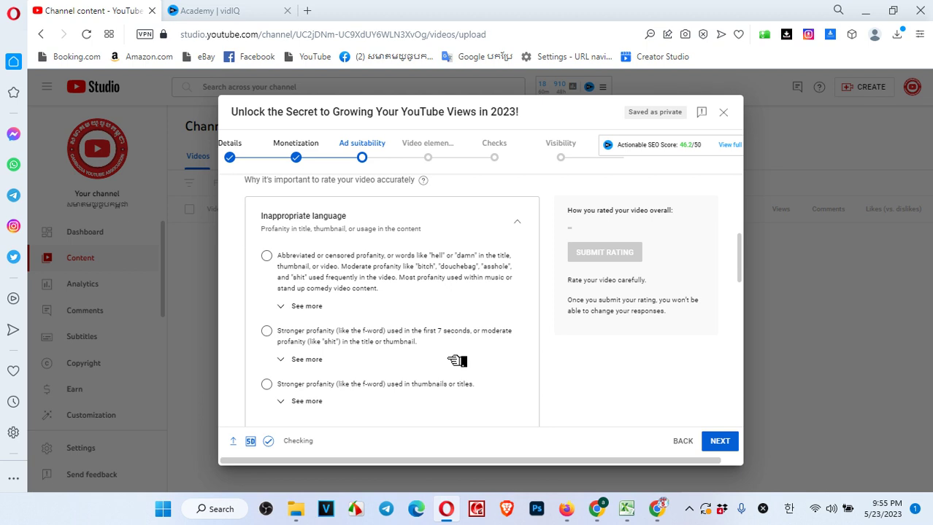
left_click(518, 220)
scroll(350, 316, "down", 6)
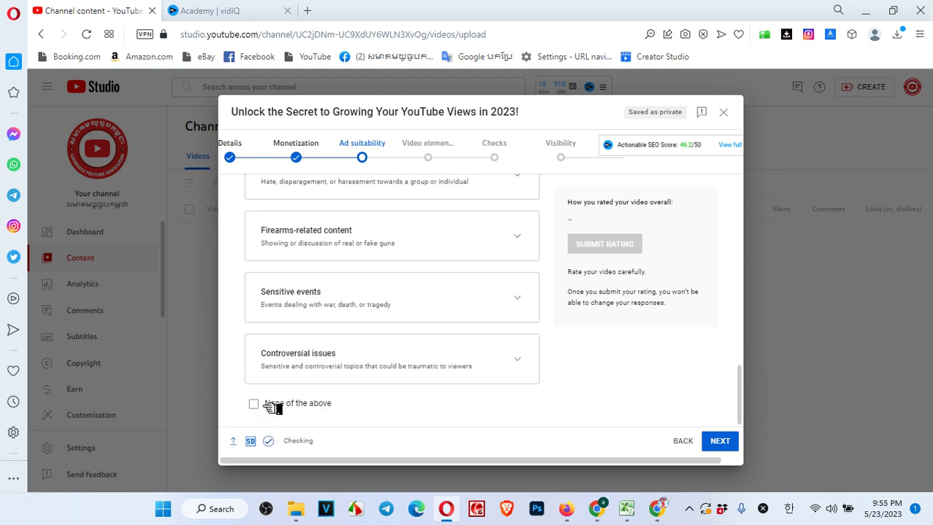
Rate the video's ad suitability as "None of the above" and submit the rating.
left_click(273, 407)
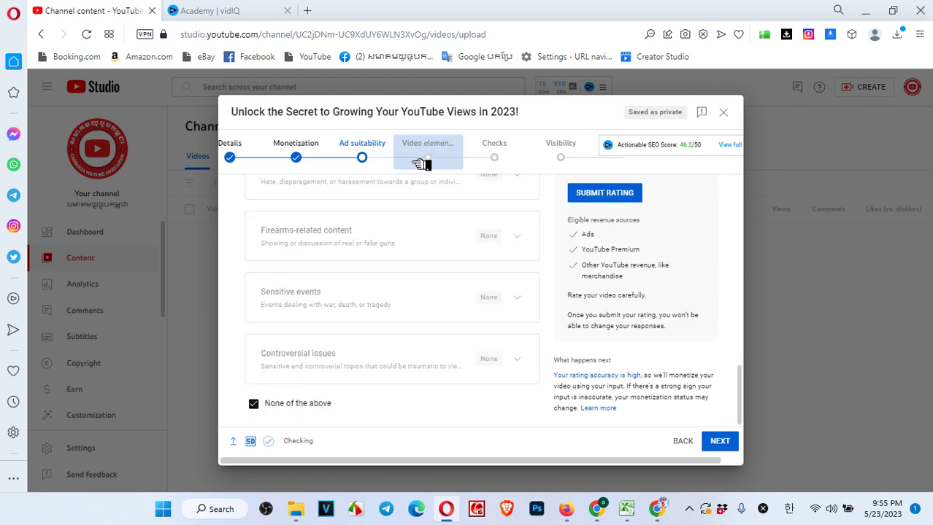
scroll(421, 323, "up", 10)
scroll(421, 322, "down", 5)
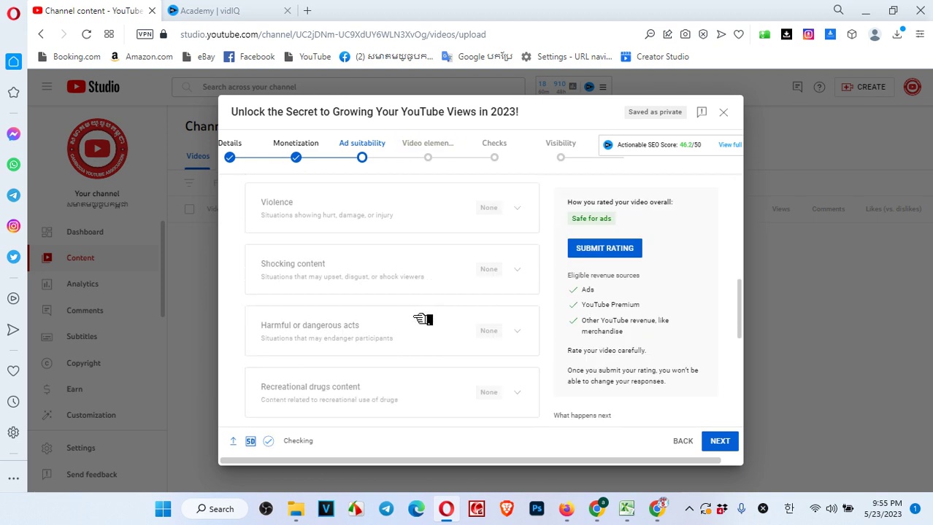
left_click(605, 248)
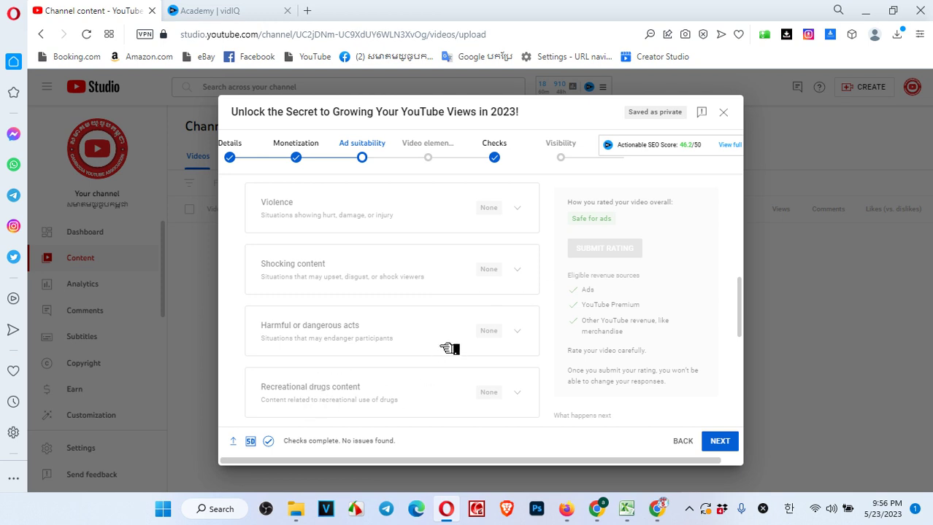
Proceed to the video elements and open the editor for adding English subtitles.
scroll(448, 349, "down", 3)
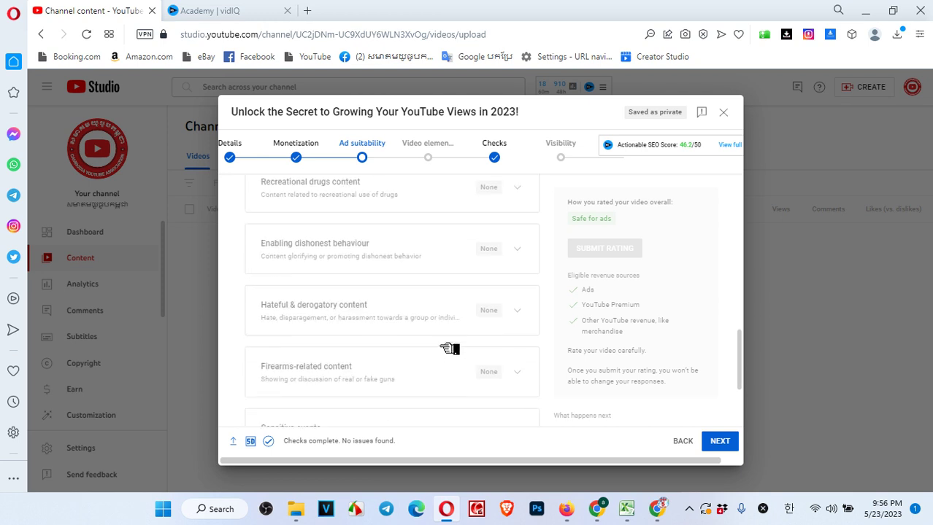
scroll(449, 349, "down", 1)
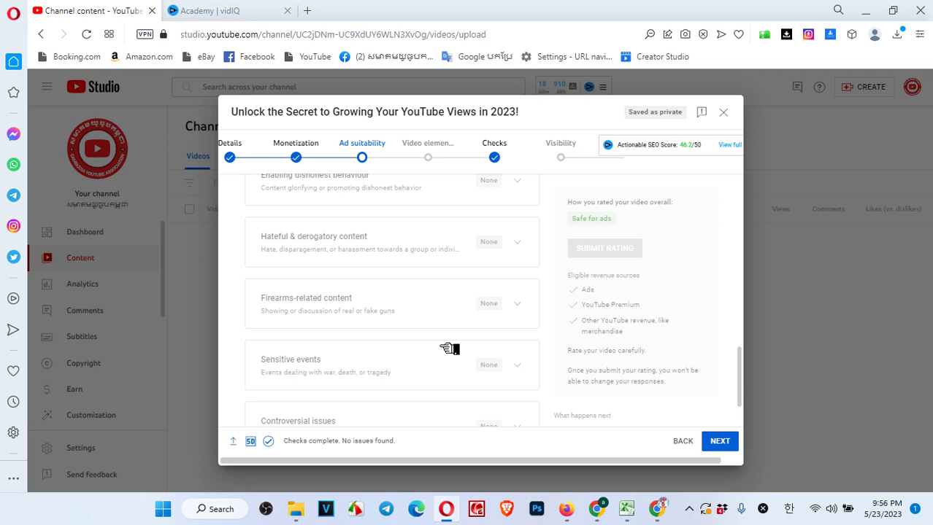
scroll(449, 349, "down", 1)
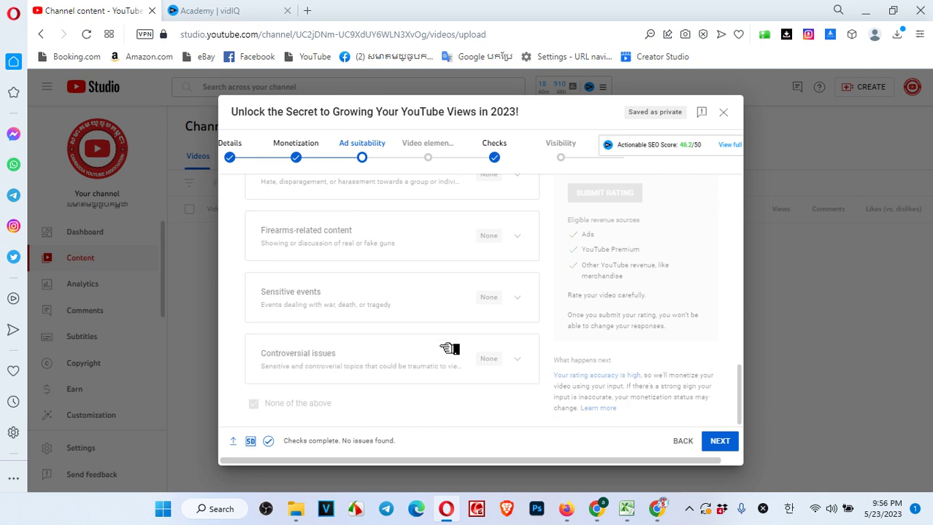
left_click(707, 436)
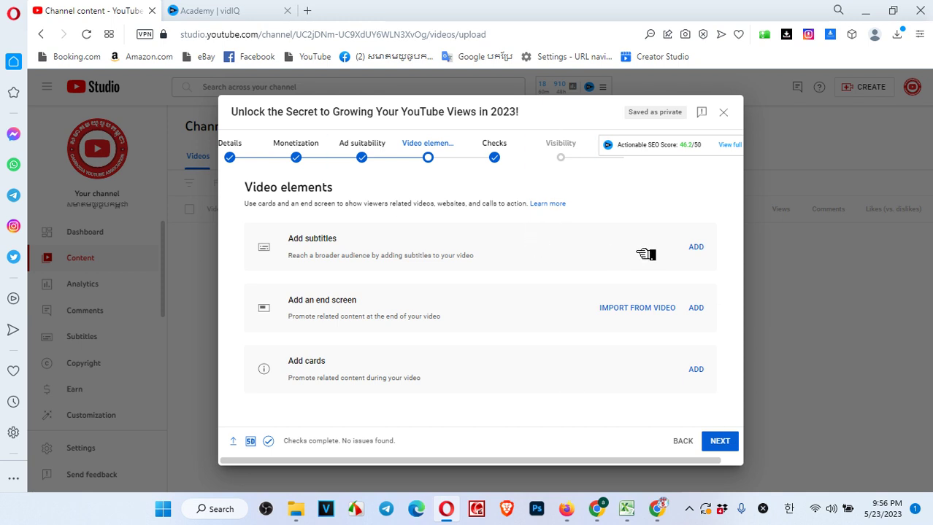
left_click(697, 248)
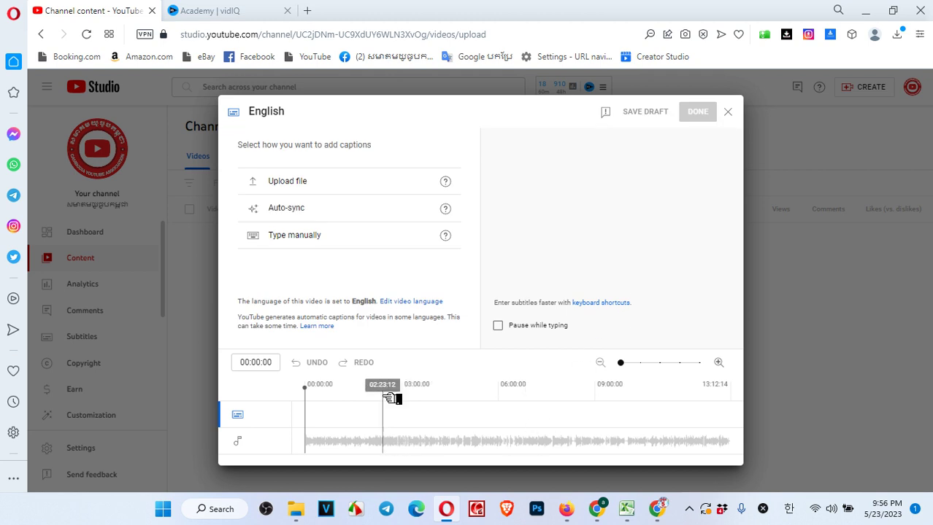
Choose Auto-sync for the English captions, leave the transcript text empty and finish the subtitles.
left_click(369, 204)
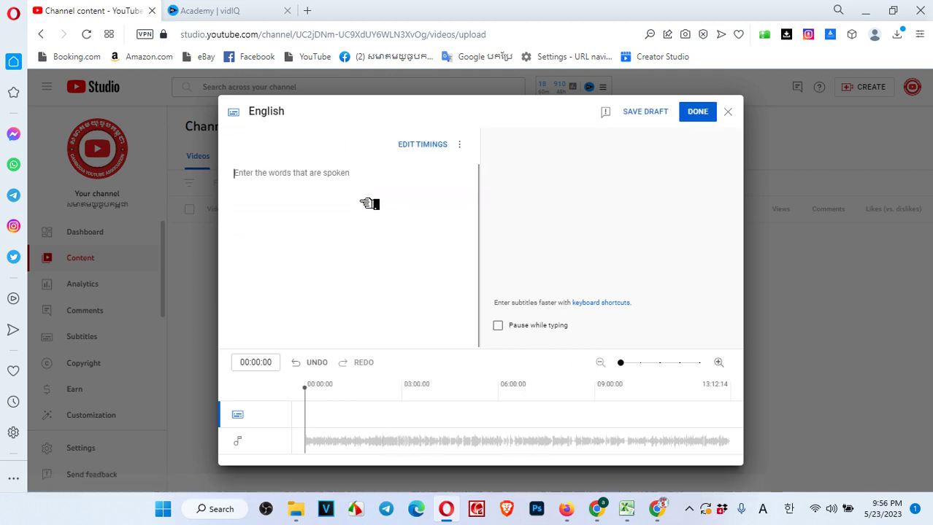
left_click(698, 111)
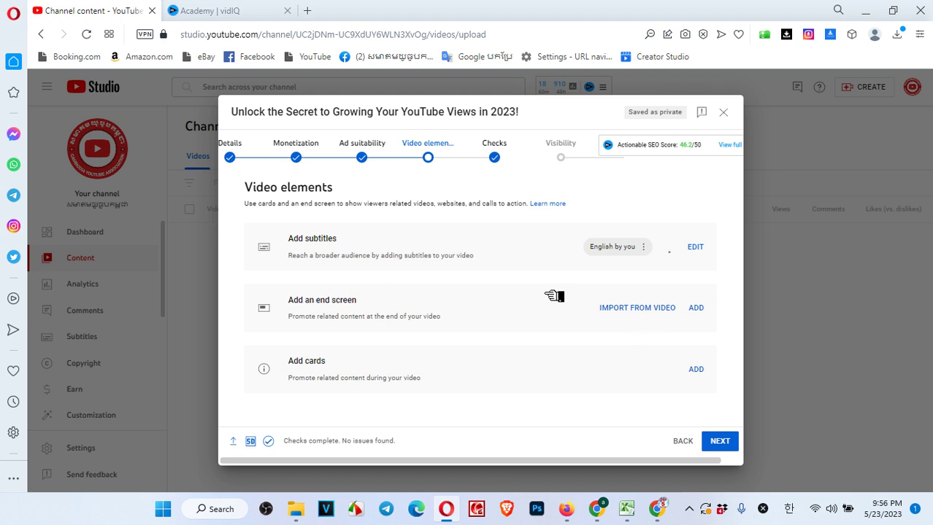
left_click(696, 308)
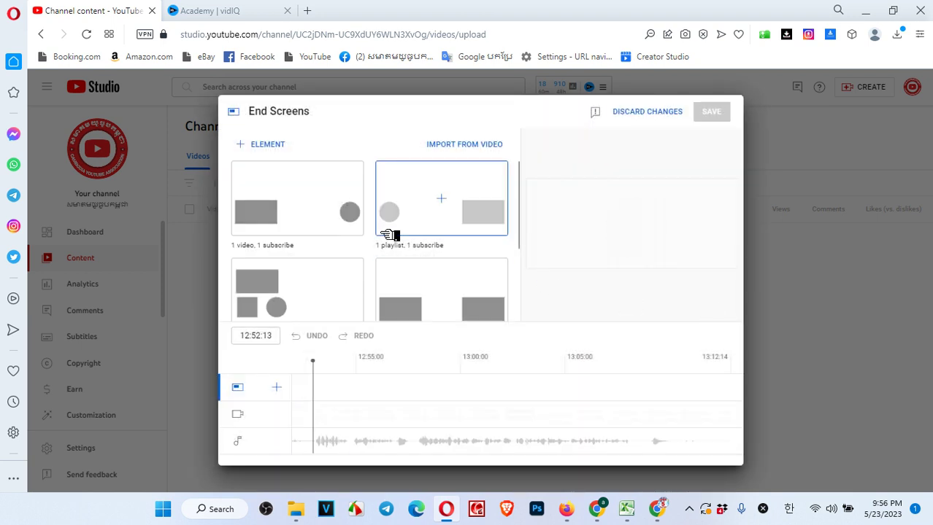
left_click(299, 286)
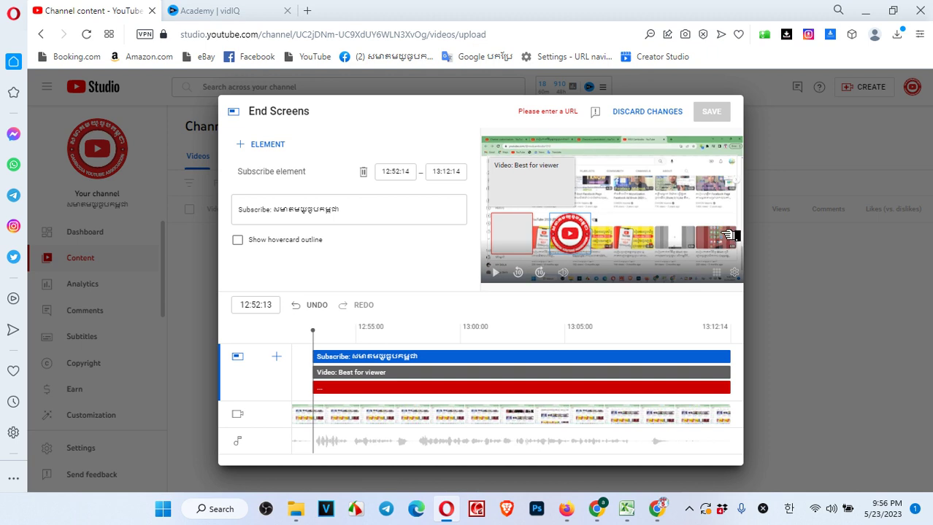
left_click(527, 242)
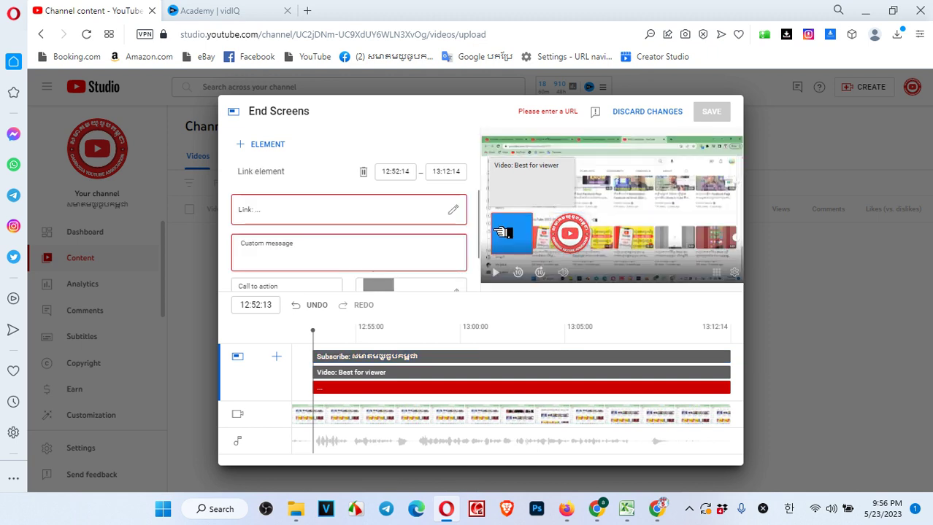
left_click(655, 113)
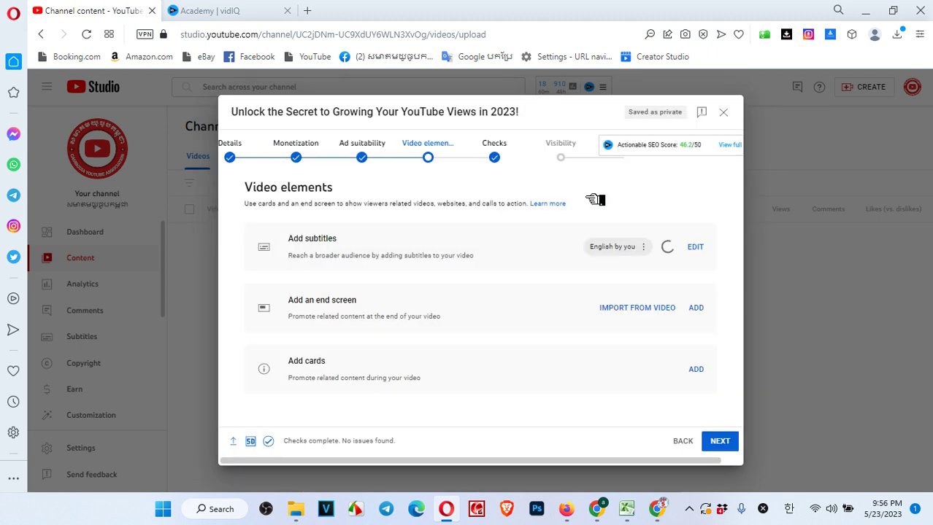
Add an end screen based on the "2 videos, 1 subscribe" template.
left_click(695, 307)
scroll(374, 248, "down", 3)
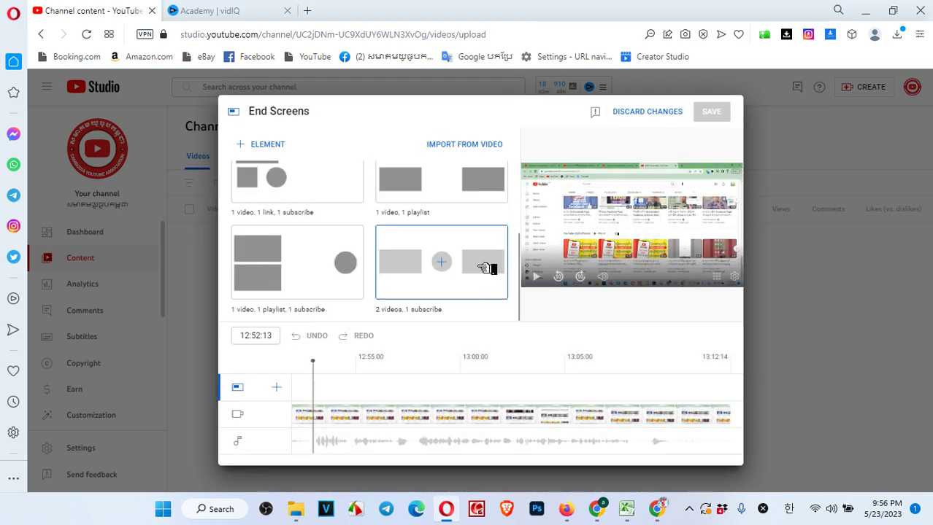
left_click(441, 261)
Set the "Best for viewer" end screen element to the specific video "Youtube Update Analytics Revenue".
left_click(516, 221)
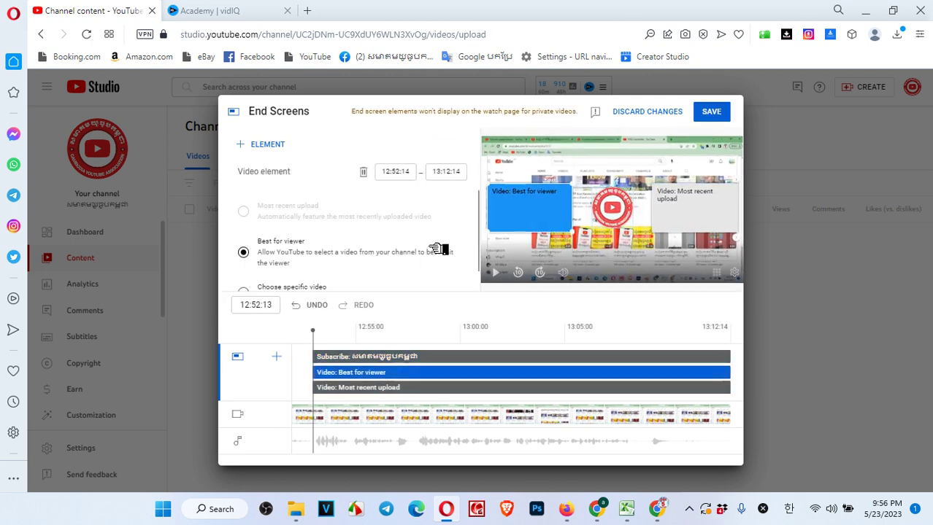
left_click(311, 269)
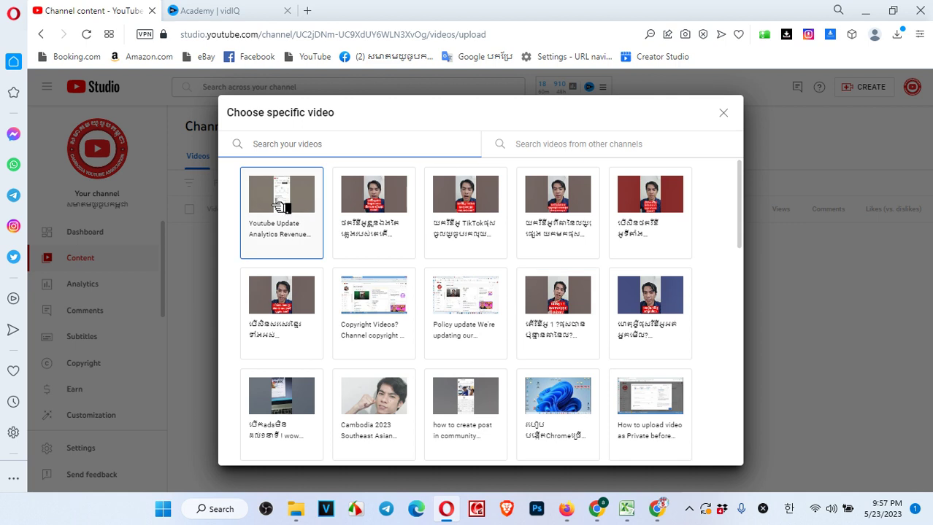
left_click(279, 206)
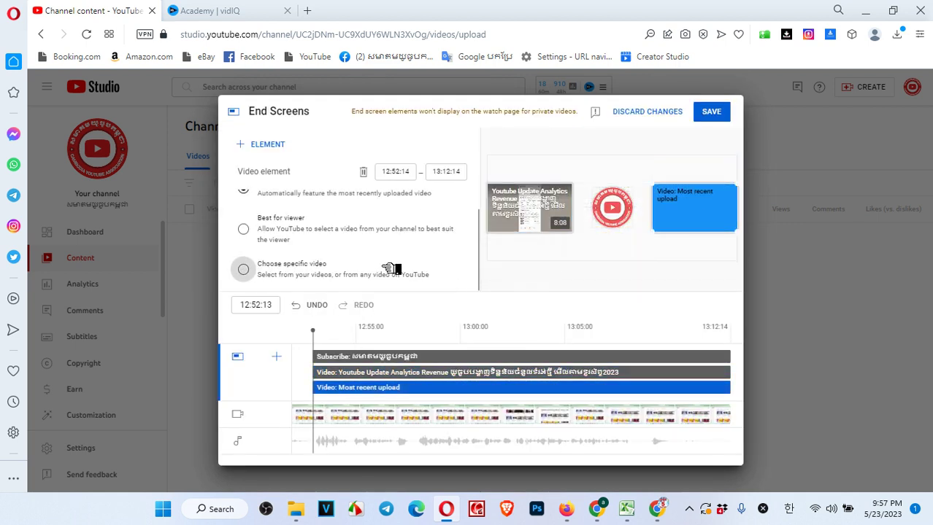
Set the "Most recent upload" element to the specific 0:58 video tagged #youtubecambodia and save the end screen.
left_click(394, 267)
scroll(391, 268, "down", 1)
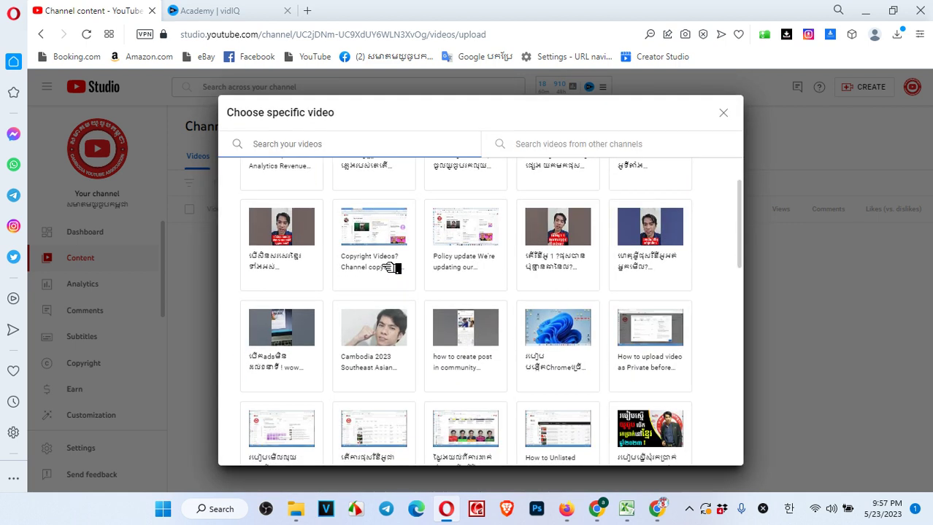
left_click(589, 252)
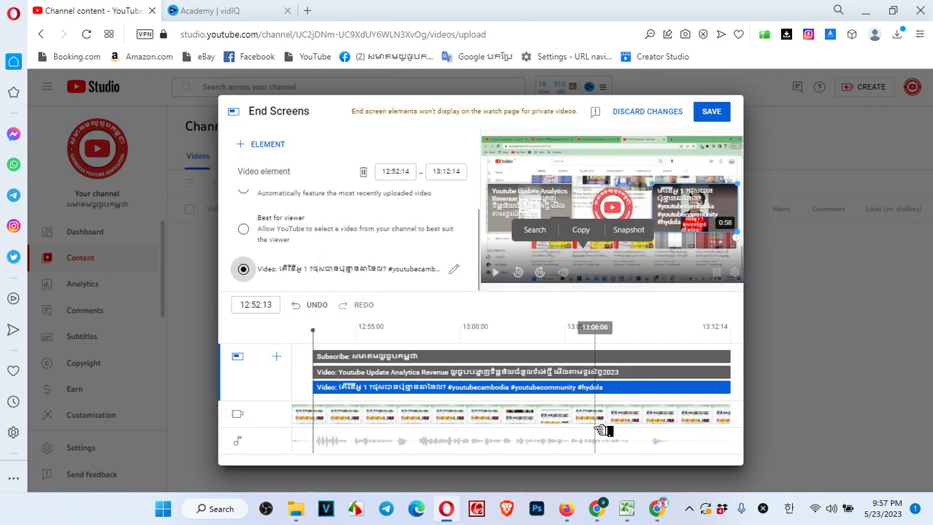
left_click(626, 191)
left_click(570, 213)
left_click(699, 210)
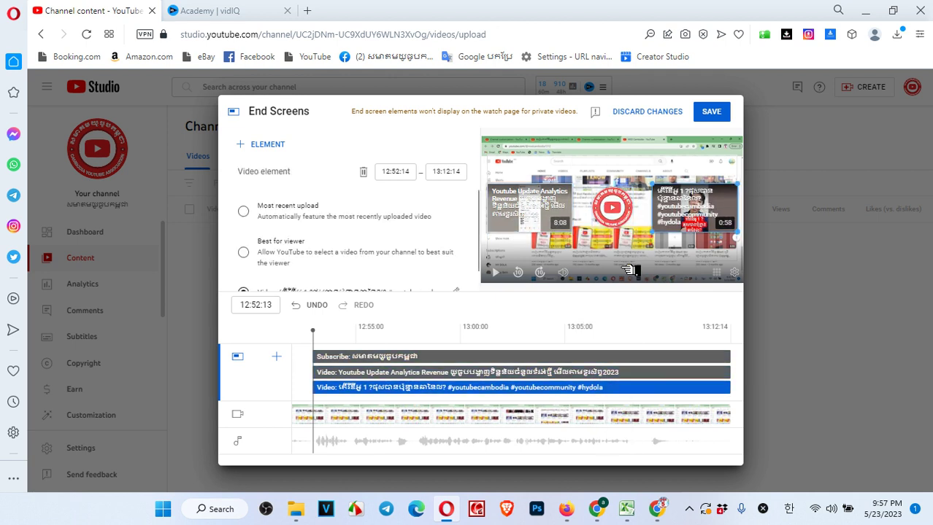
left_click(714, 113)
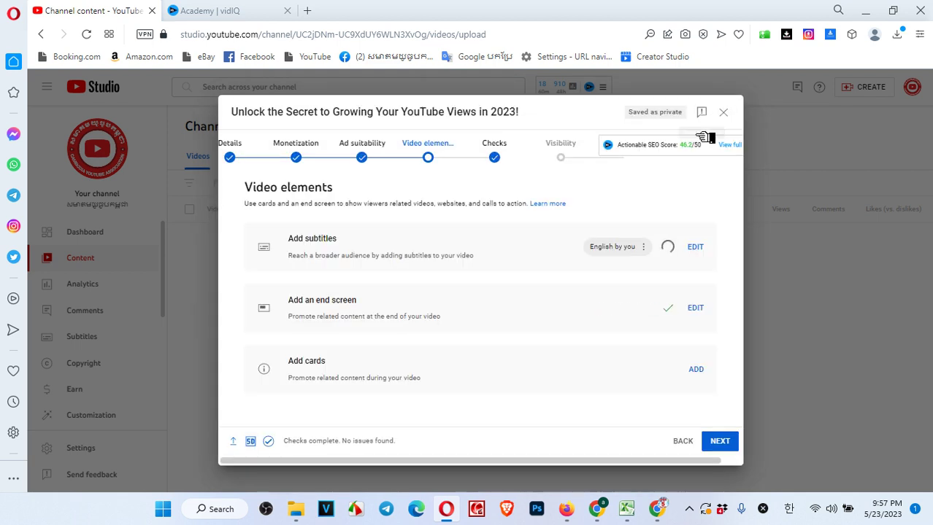
Reopen the end screen, add the 14-video "1000Sub-4000H" playlist and place the "Youtube Update Analytics Revenue" video below it.
left_click(696, 309)
left_click(246, 144)
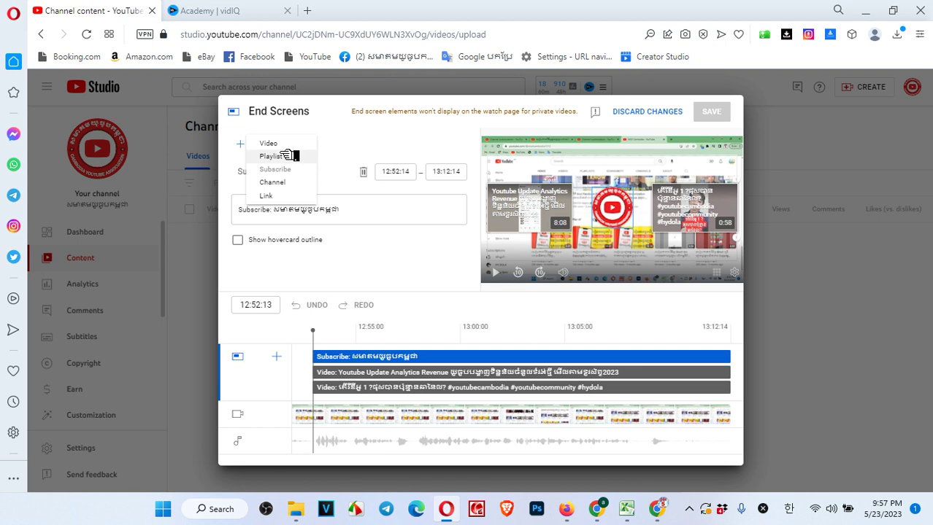
left_click(272, 156)
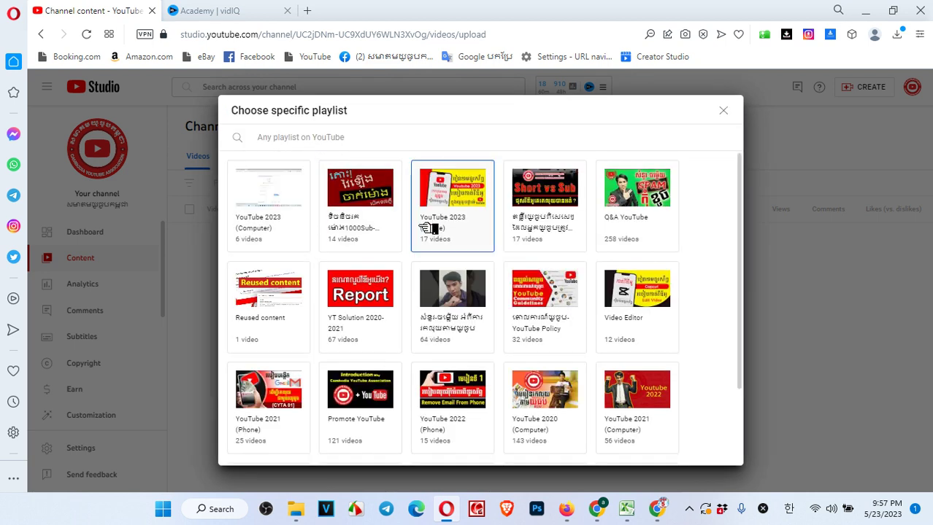
left_click(364, 202)
left_click_drag(551, 212, 549, 252)
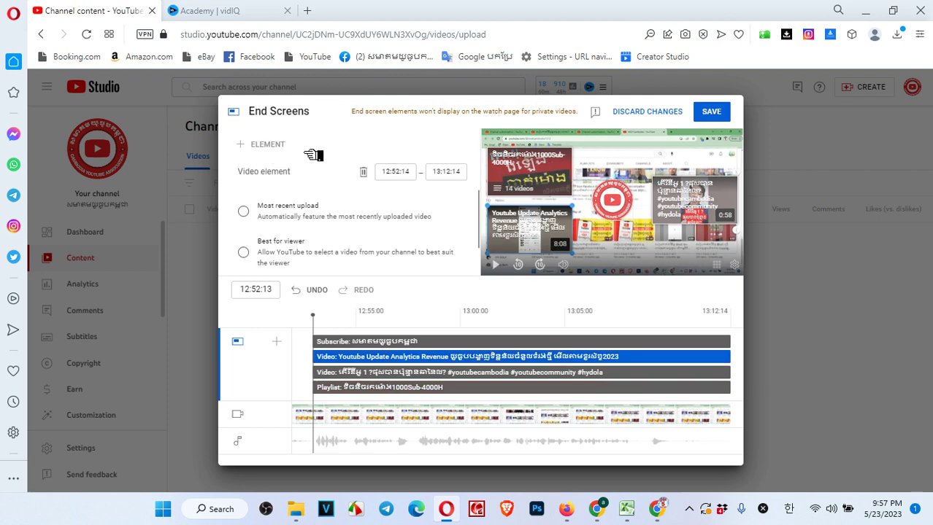
Delete the Subscribe element from the end screen.
mouse_move(706, 215)
left_mouse_down()
mouse_move(707, 246)
mouse_move(701, 211)
left_mouse_up()
left_click_drag(699, 198, 699, 206)
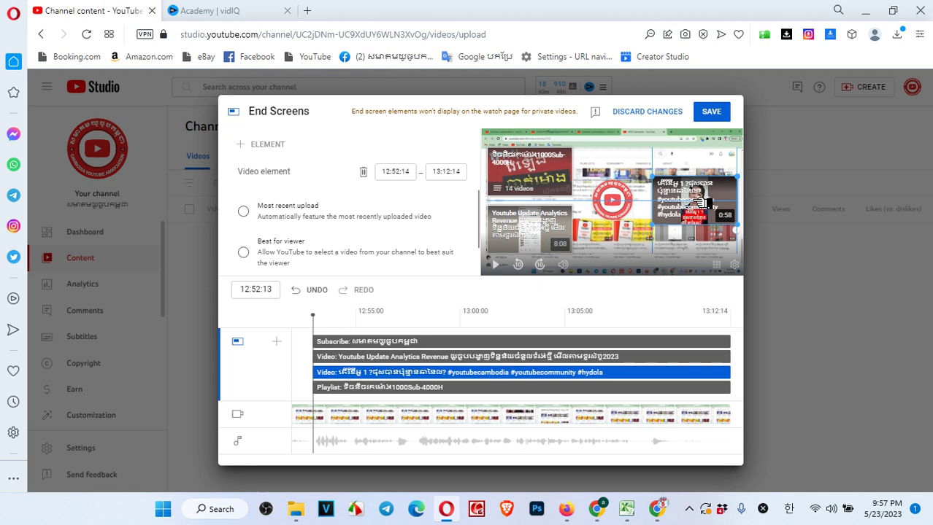
left_click(629, 202)
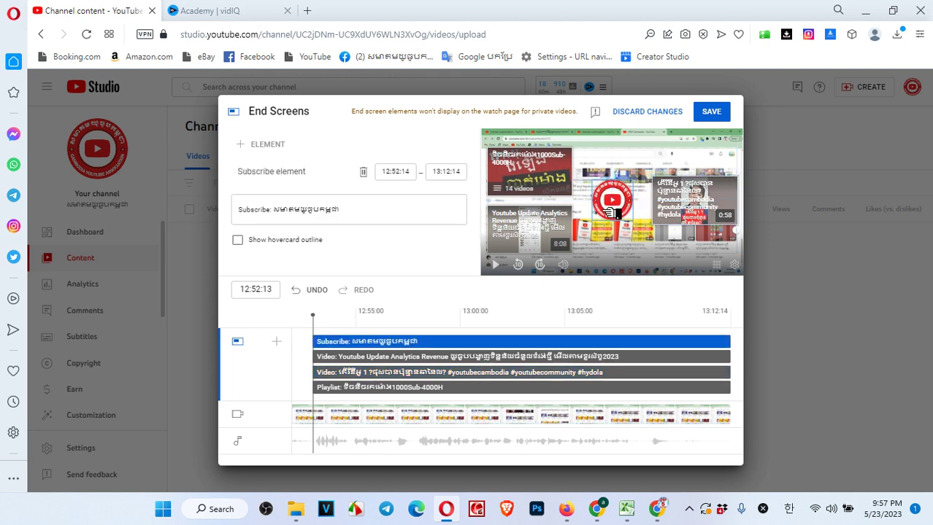
left_click(362, 171)
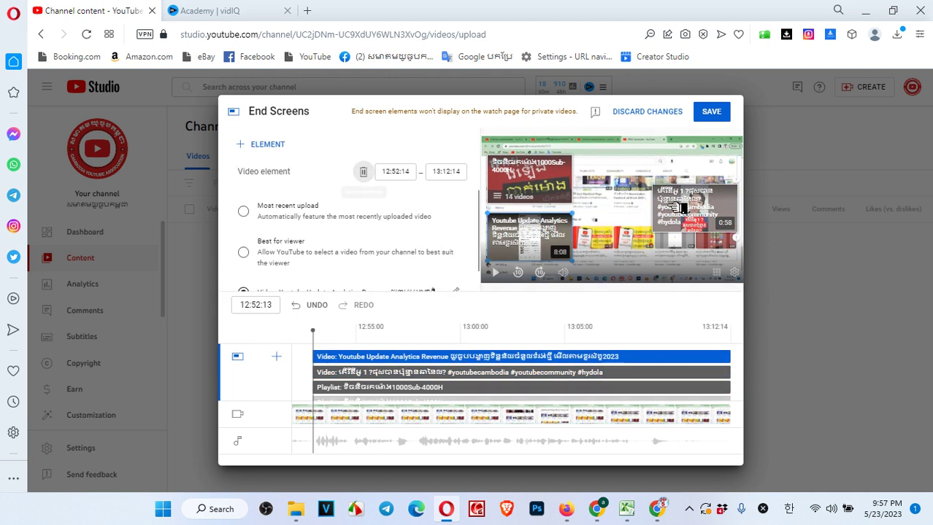
Add the "YT Solution 2020-2021" playlist above the 0:58 video and save the end screen.
left_click(285, 146)
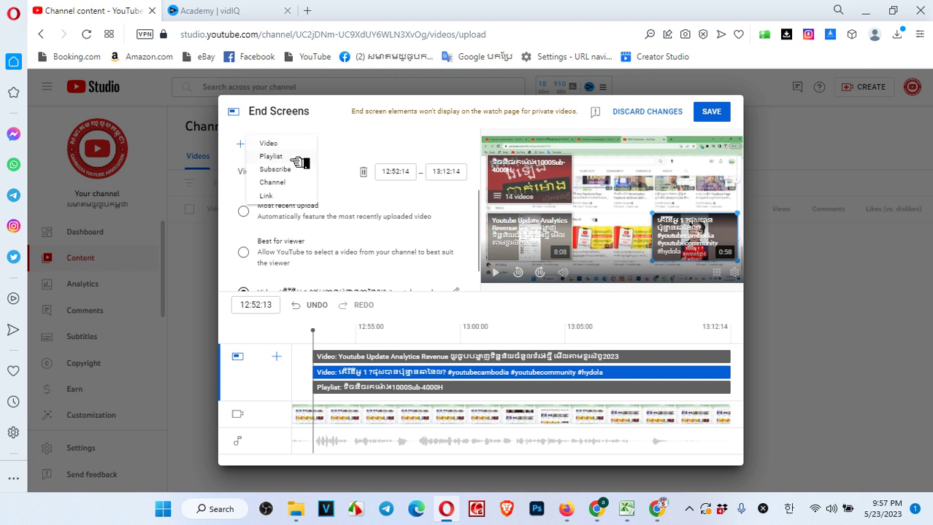
left_click(300, 158)
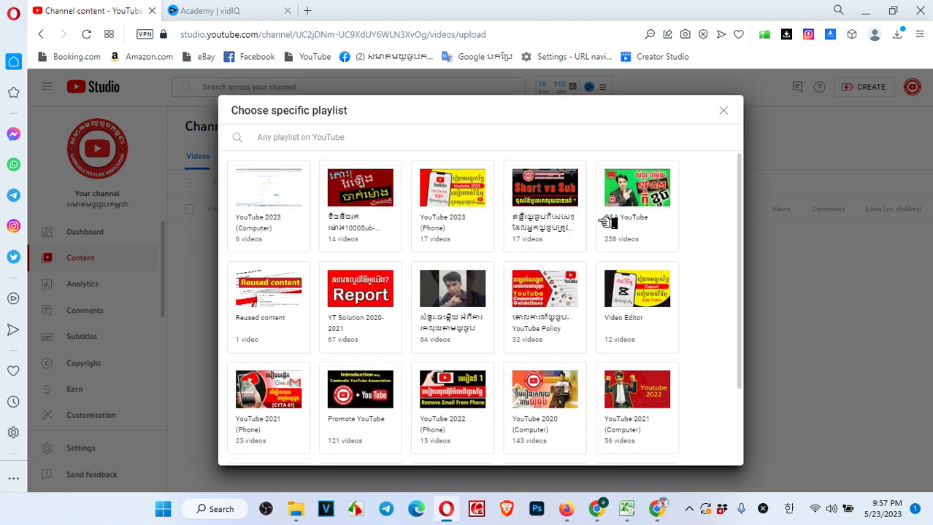
left_click(386, 303)
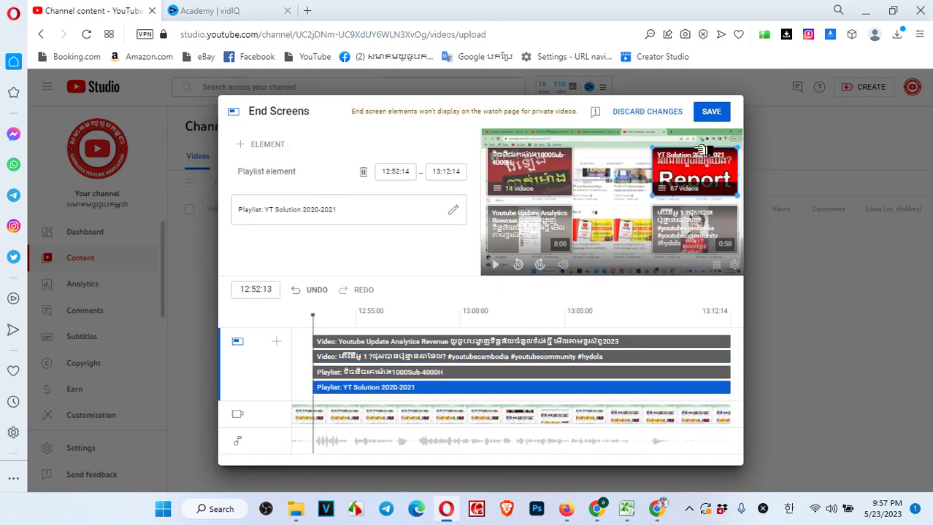
left_click(710, 111)
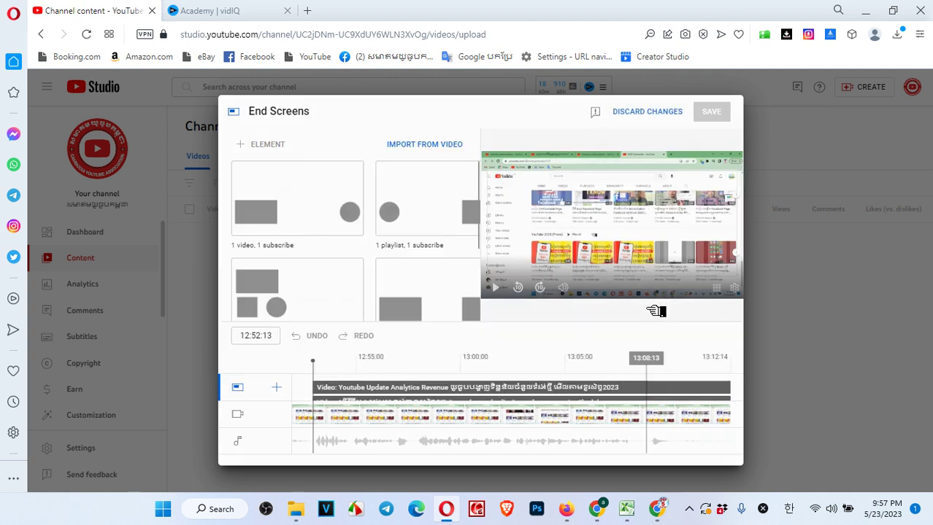
Open the cards editor and add a video card for the channel's TikTok video at about 03:06:10.
left_click(697, 369)
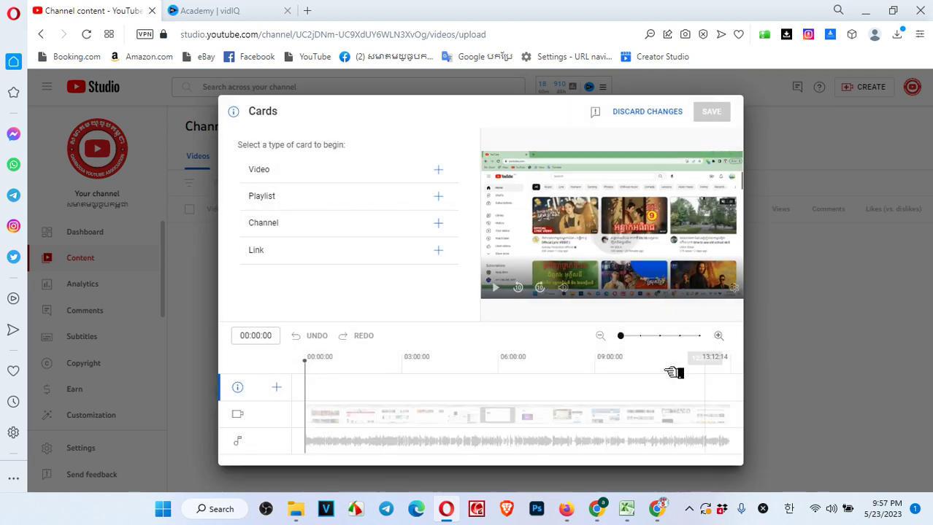
left_click(406, 357)
left_click(440, 169)
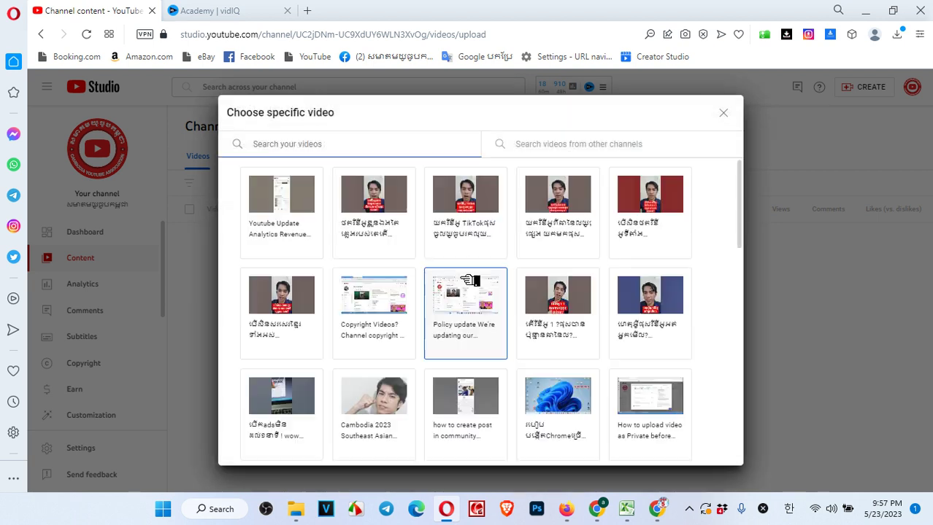
left_click(465, 212)
Add a video card at about 08:13:13 featuring the channel video tagged #youtubecambodia.
left_click(571, 371)
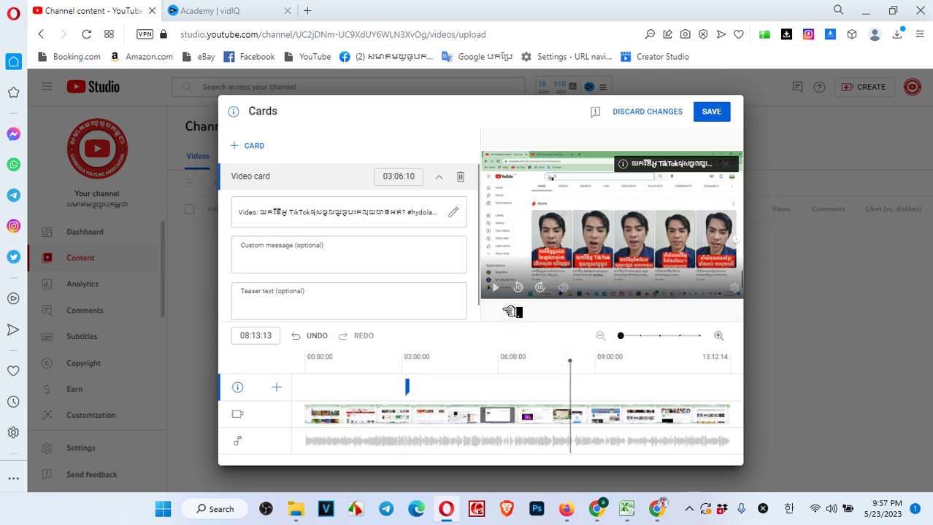
left_click(252, 146)
left_click(267, 146)
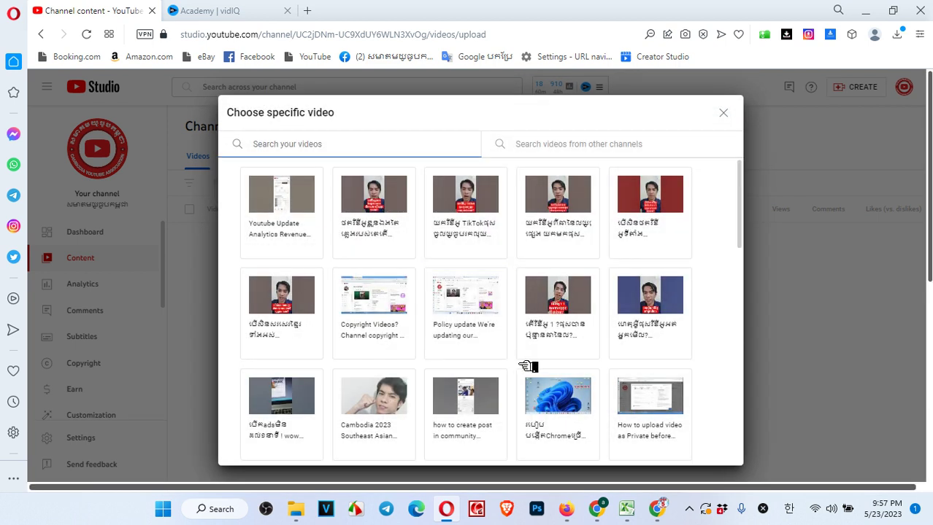
left_click(563, 325)
Add a video card at about 11:33:13 featuring "how to create post in community youtube 2023".
left_click(261, 142)
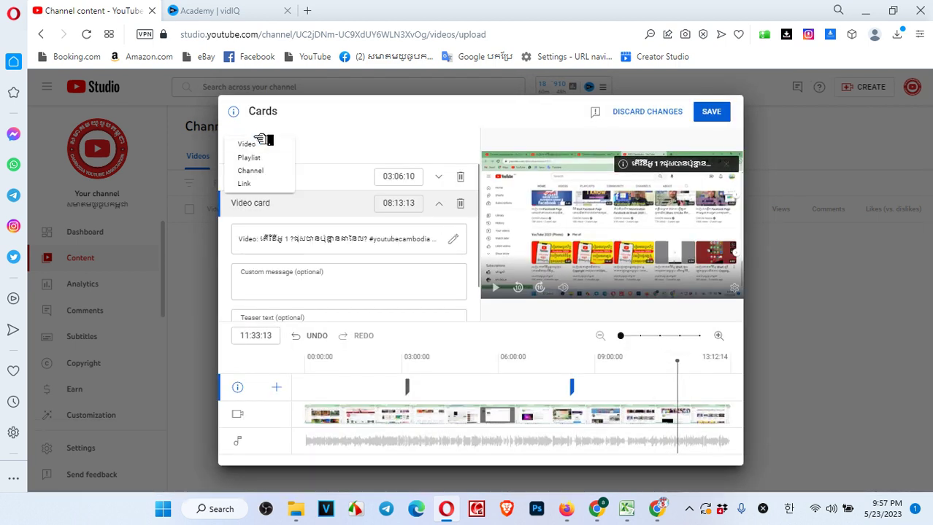
left_click(264, 144)
scroll(438, 314, "down", 3)
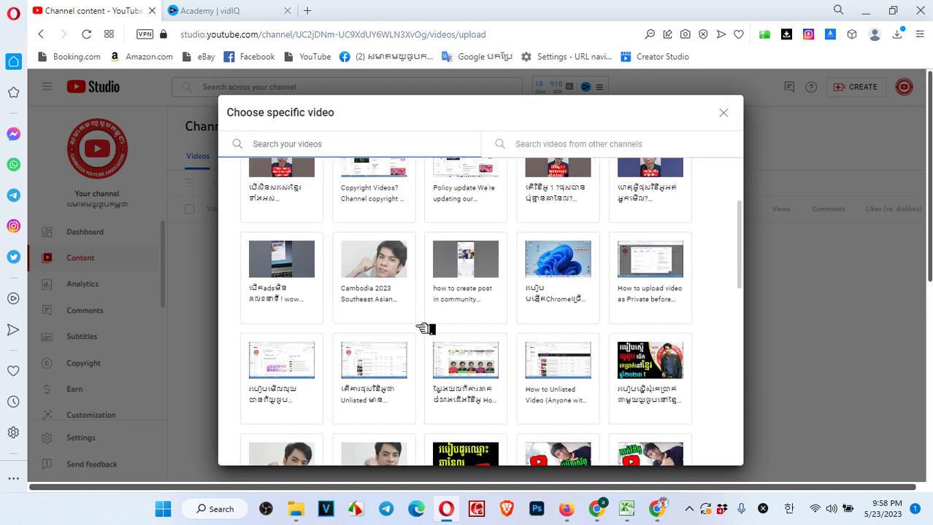
left_click(465, 301)
Add a video card at about 05:15:04 featuring the channel's video about Chrome and email.
left_click(474, 357)
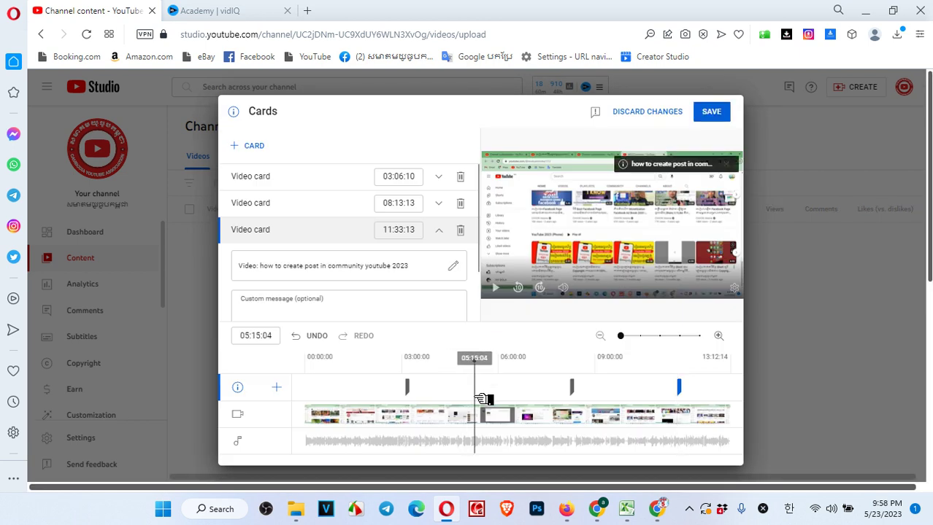
left_click(266, 144)
left_click(281, 148)
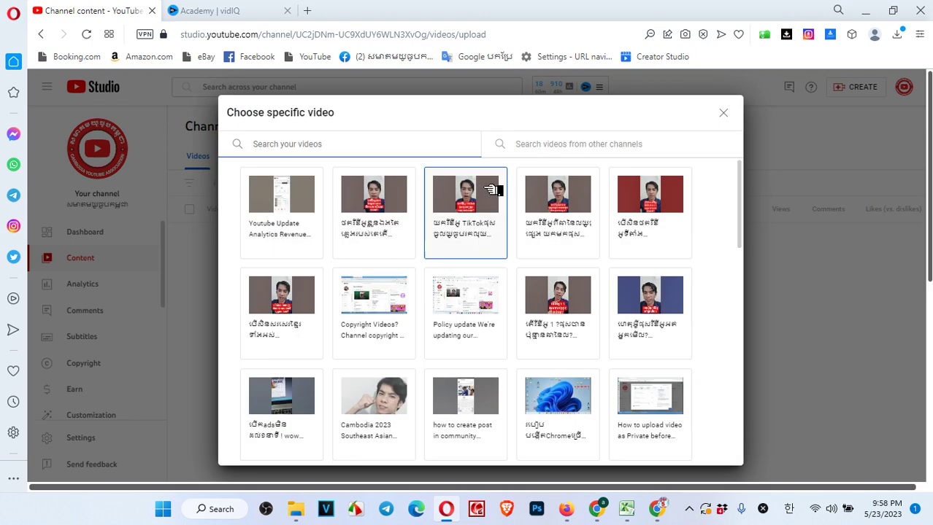
scroll(650, 321, "down", 2)
scroll(657, 321, "down", 1)
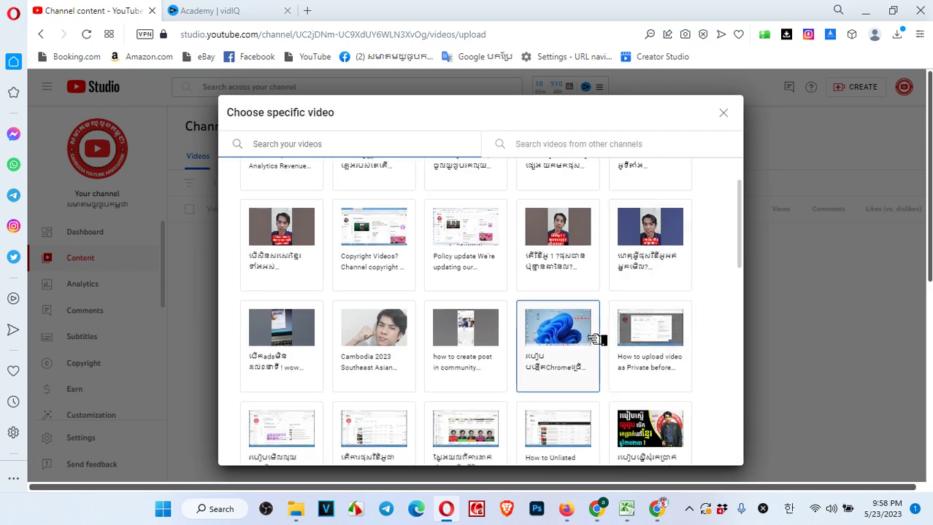
left_click(594, 340)
Add a video card at about 00:49:14 featuring the "Youtube Update Analytics Revenue" video and save the cards.
left_click(333, 389)
left_click(265, 151)
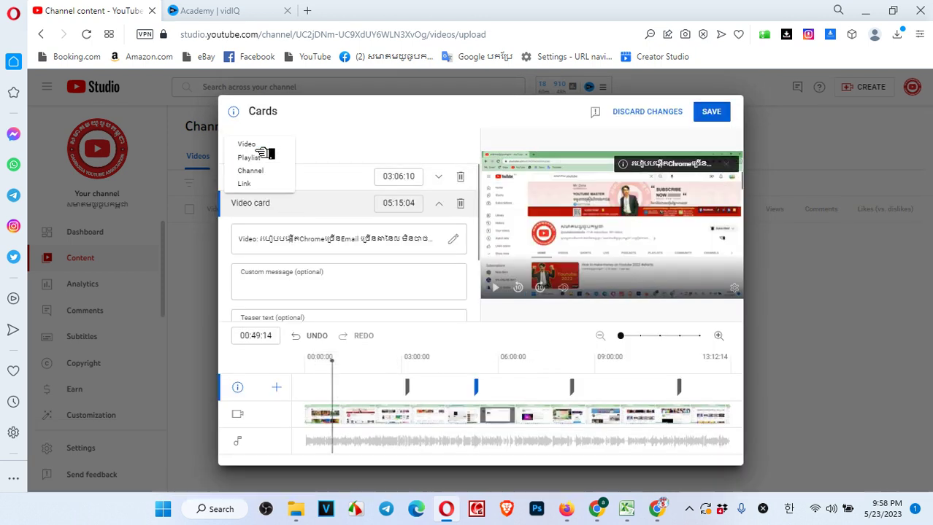
left_click(274, 147)
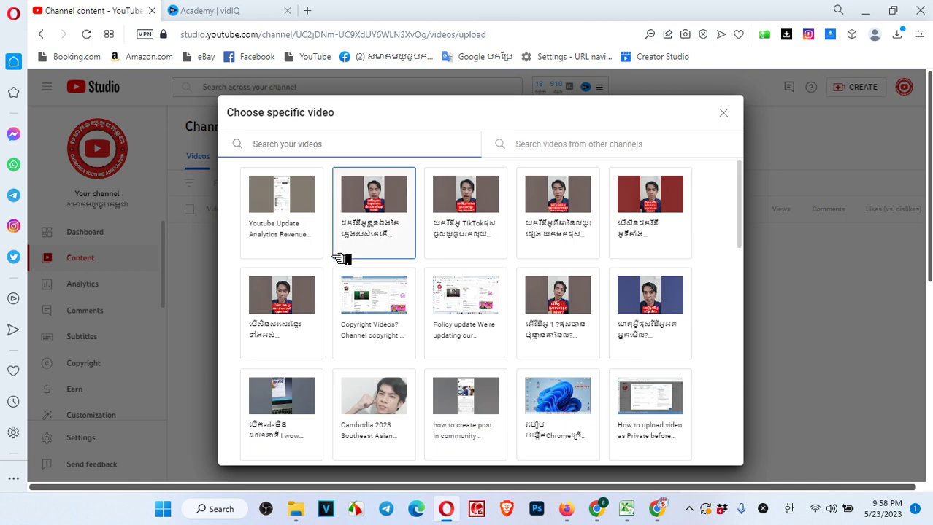
left_click(319, 208)
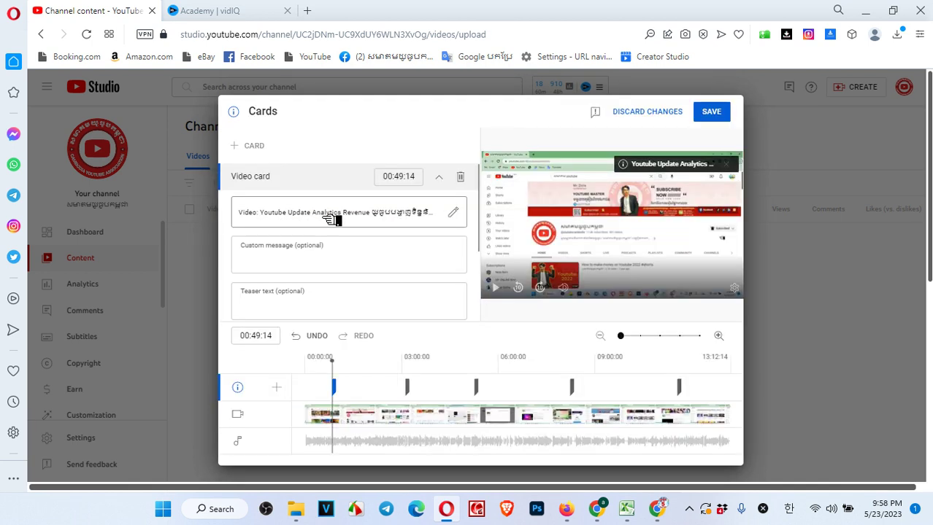
left_click(636, 398)
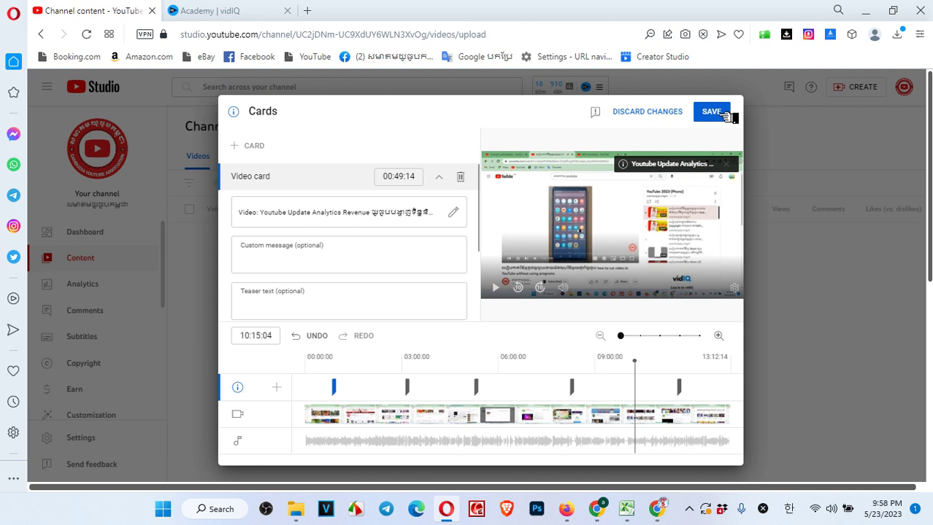
left_click(726, 117)
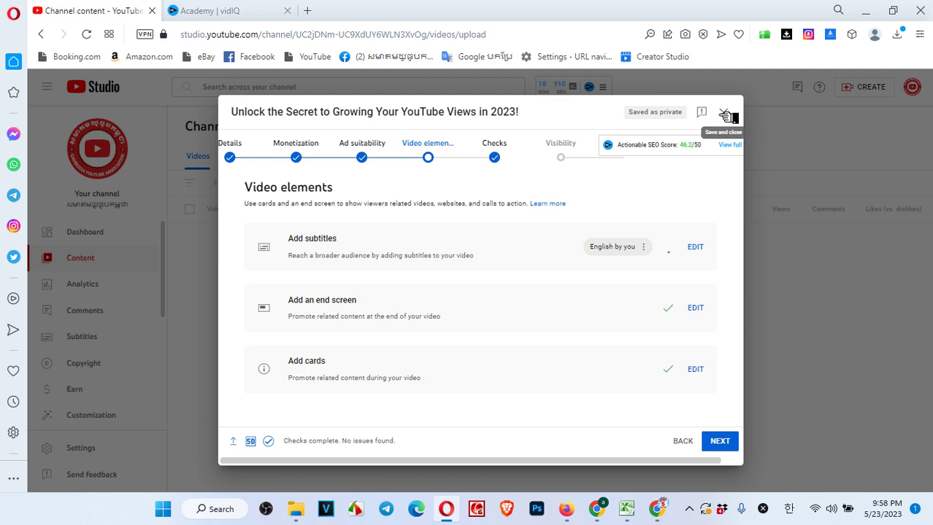
Continue past the video elements and checks stages to the visibility settings and select Private.
left_click(730, 441)
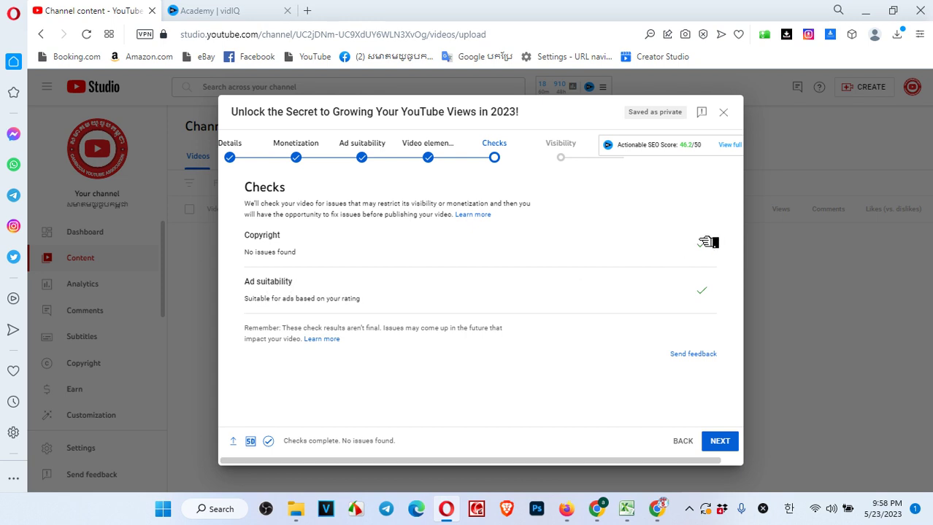
left_click(737, 446)
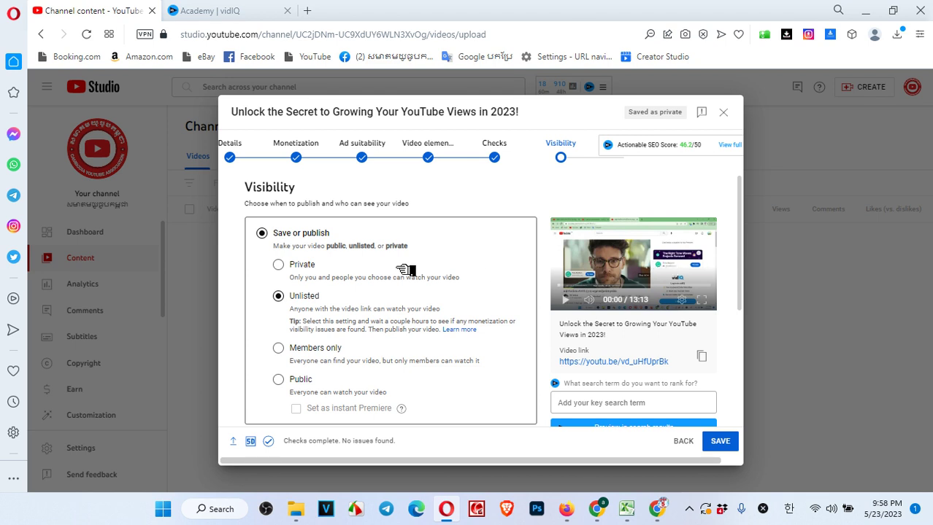
left_click(306, 266)
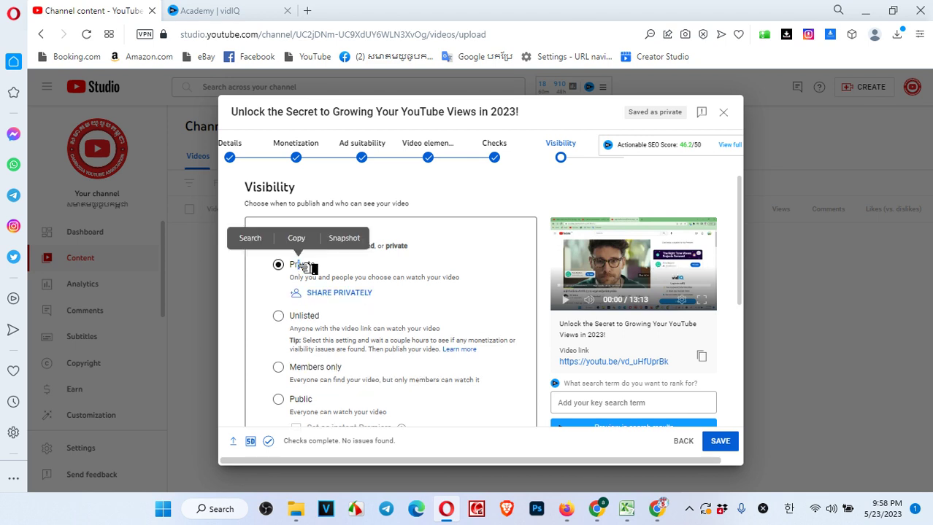
Switch the video's visibility to scheduled publishing with the date May 24, 2023.
scroll(317, 328, "down", 1)
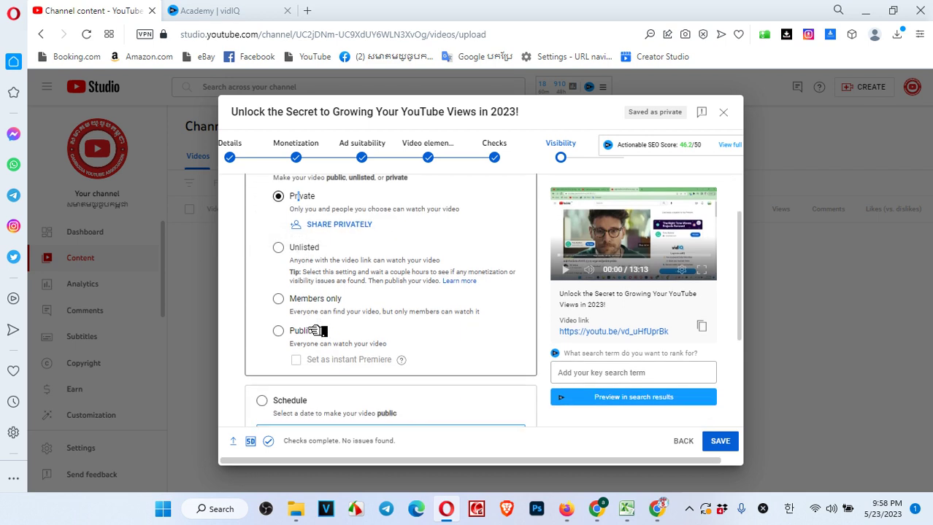
left_click(286, 403)
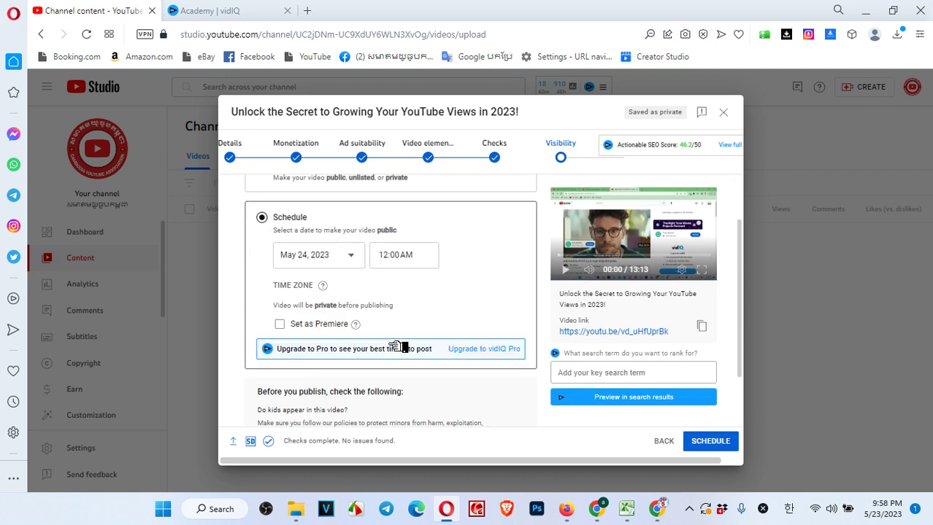
left_click(341, 256)
left_click(346, 375)
Set the publishing time to 6:00 PM, schedule the video and close the confirmation.
left_click(406, 256)
scroll(421, 348, "down", 8)
scroll(422, 372, "down", 1)
scroll(422, 372, "down", 3)
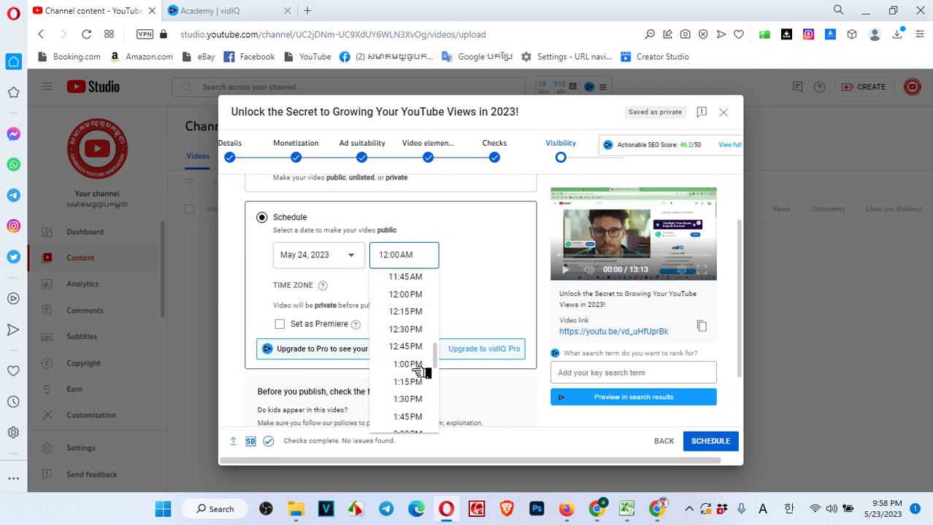
scroll(422, 372, "down", 3)
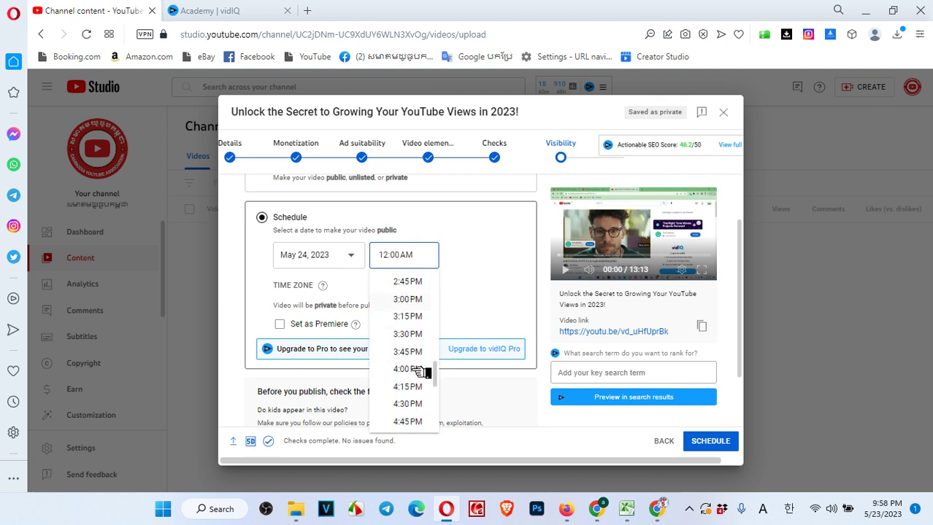
scroll(420, 373, "down", 1)
left_click(422, 372)
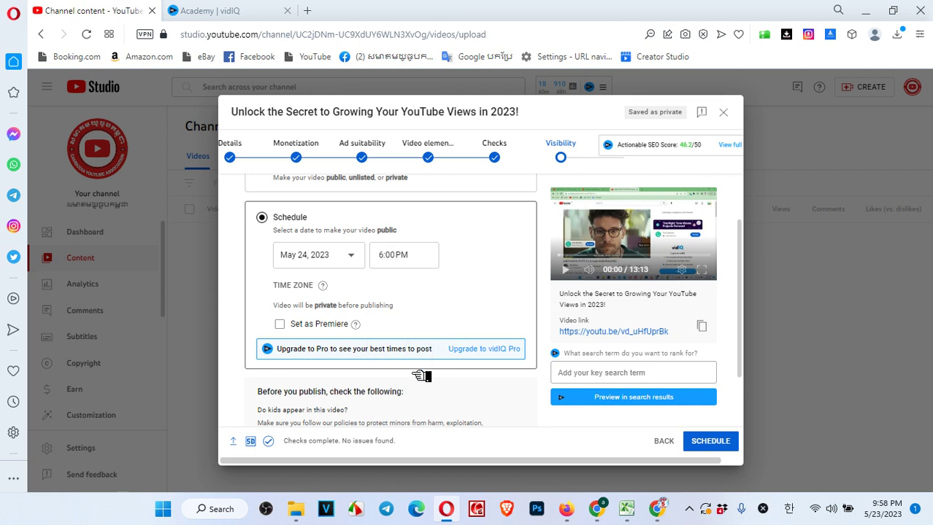
left_click(712, 442)
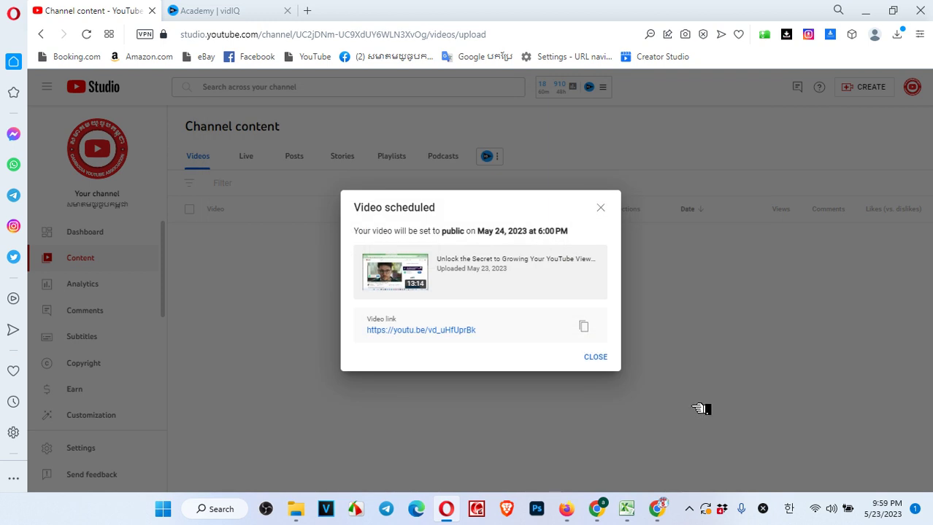
left_click(605, 359)
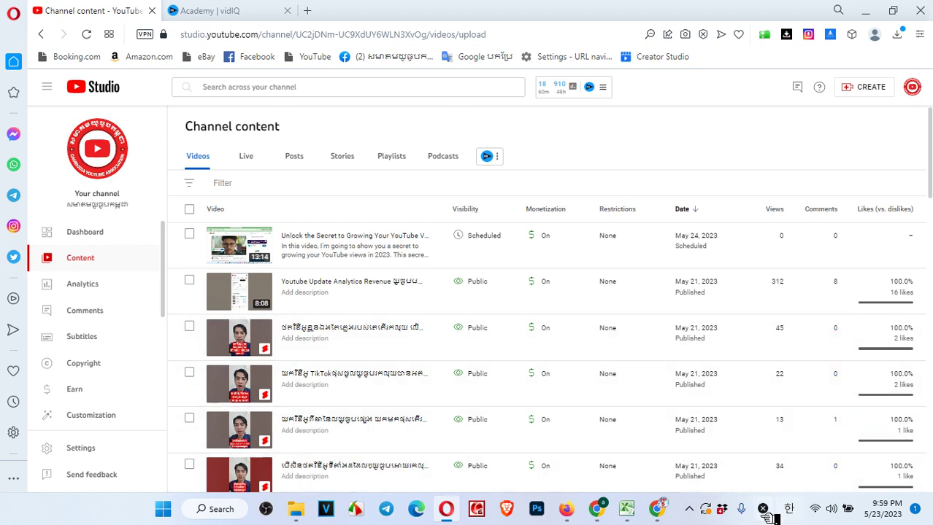
left_click(694, 508)
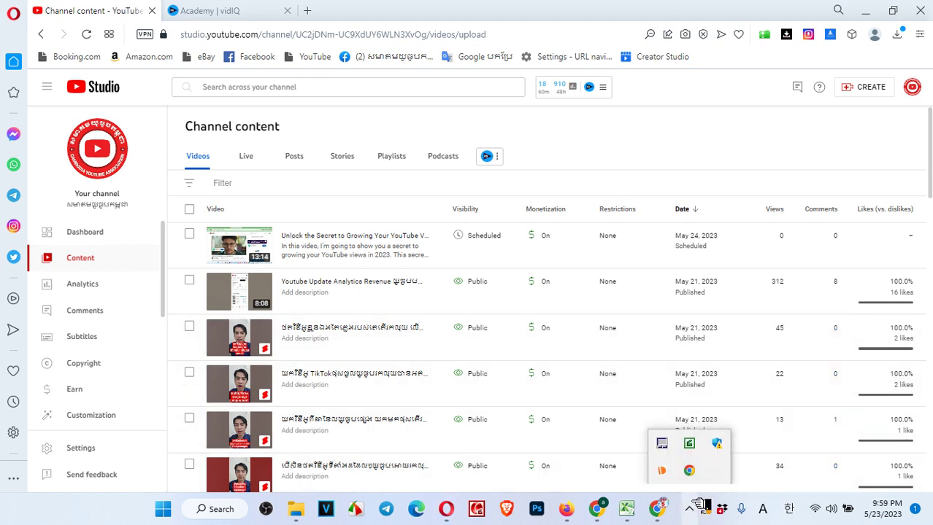
right_click(693, 444)
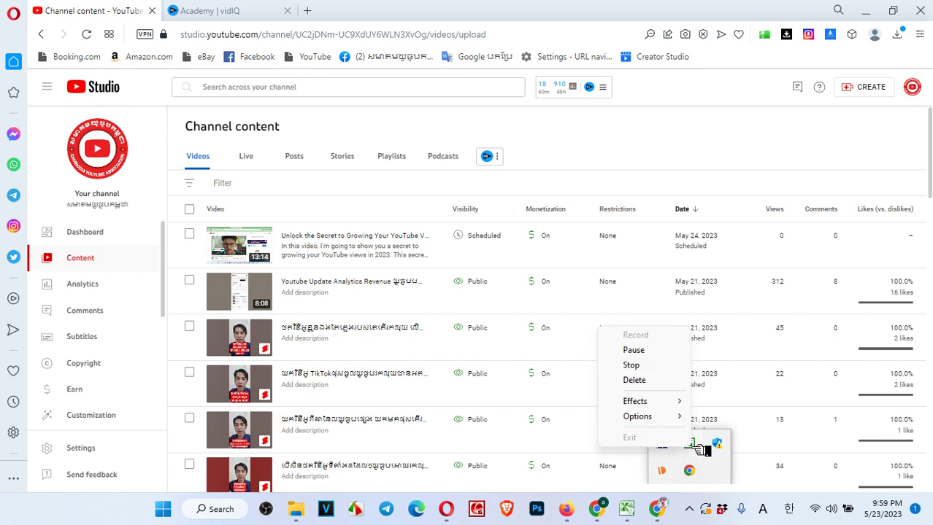